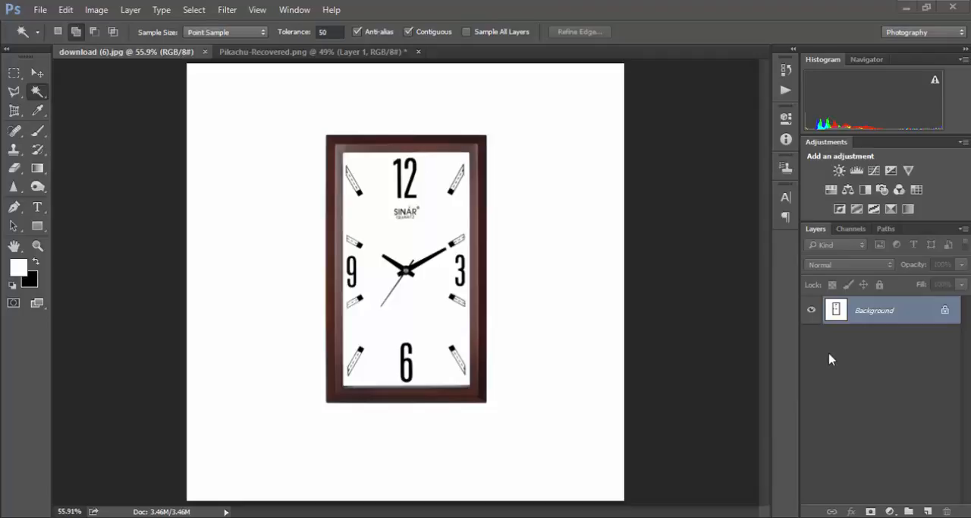
- Activate the Polygonal Lasso Tool in the clock image, download (6).jpg
click(309, 55)
click(174, 53)
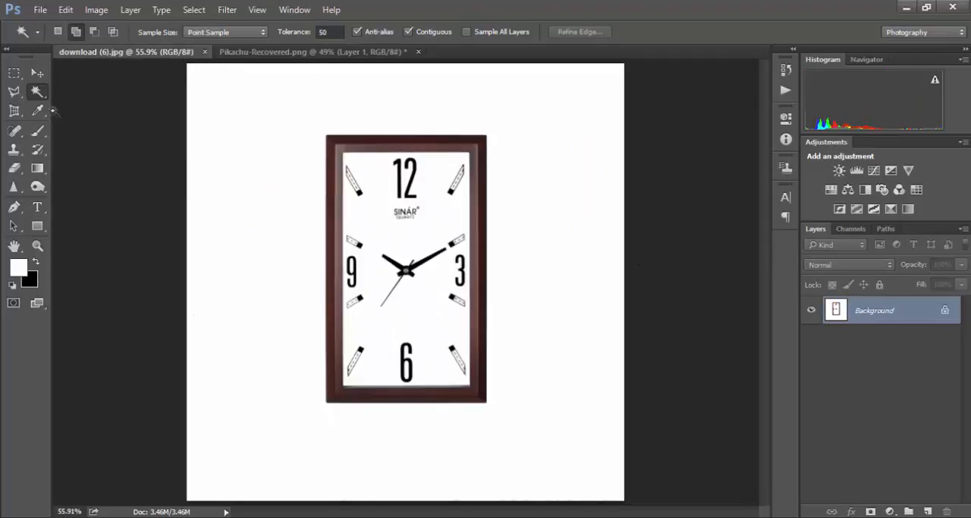
click(13, 91)
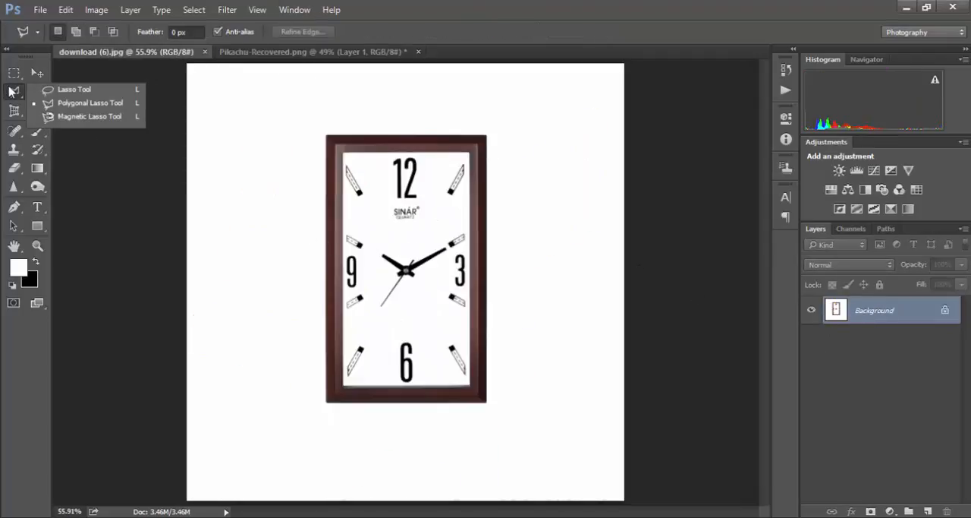
click(61, 103)
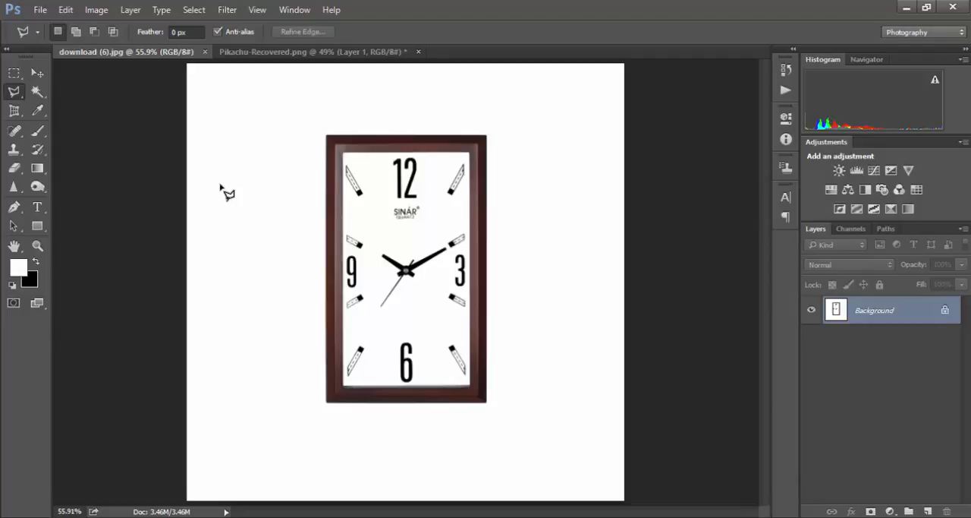
- Draw a jagged trial selection across the white background and the clock's upper-left corner, and deselect it
click(220, 184)
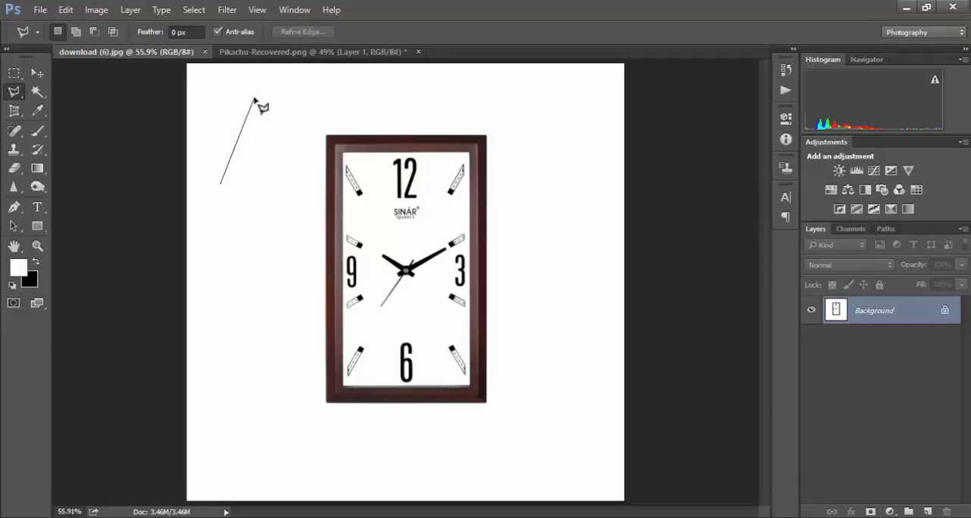
click(254, 98)
click(372, 98)
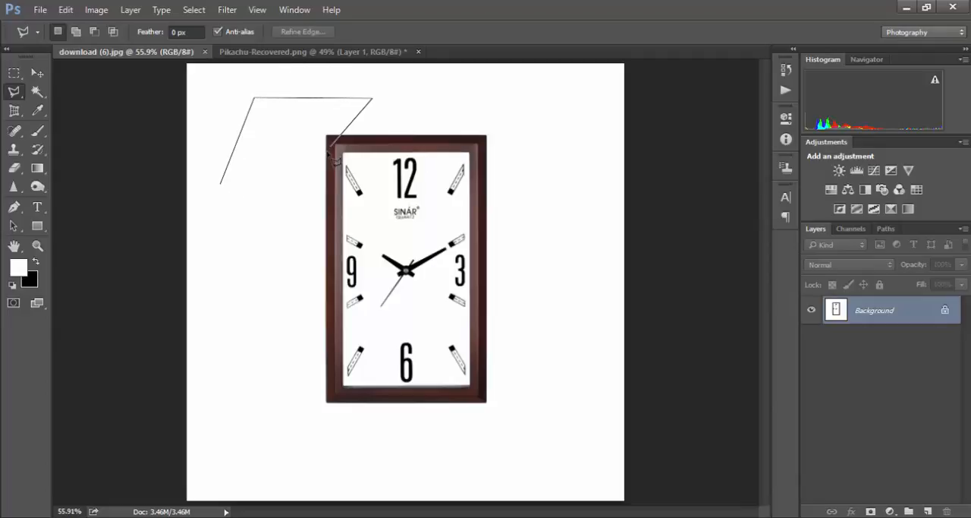
click(281, 262)
click(253, 222)
click(198, 275)
click(214, 207)
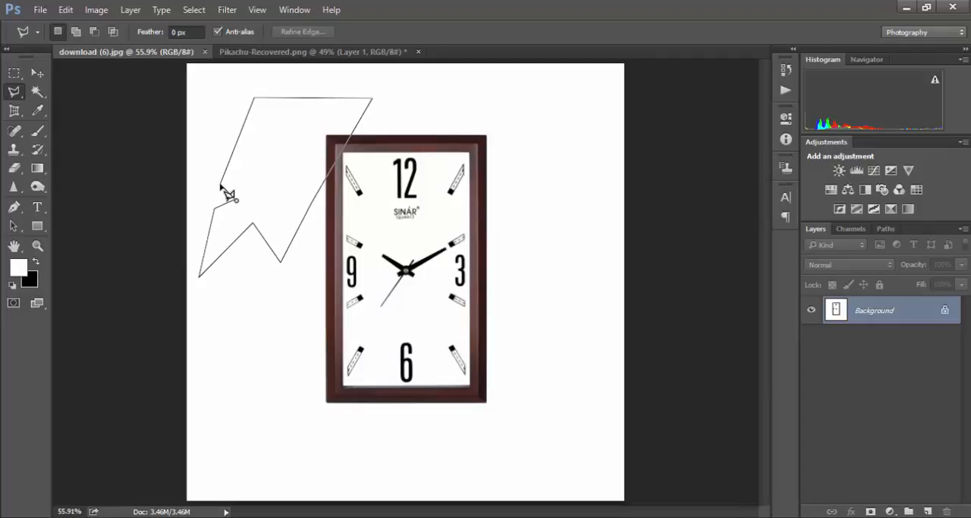
click(232, 197)
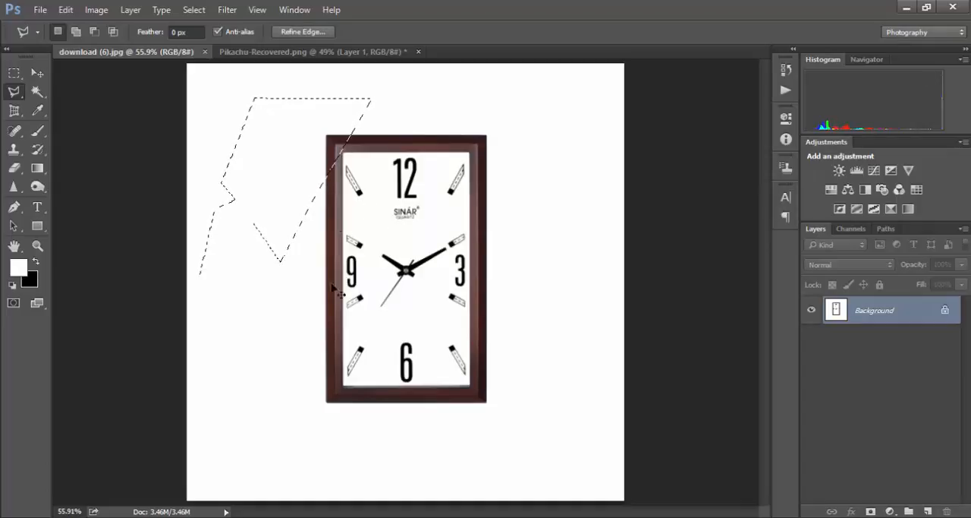
key(ctrl+d)
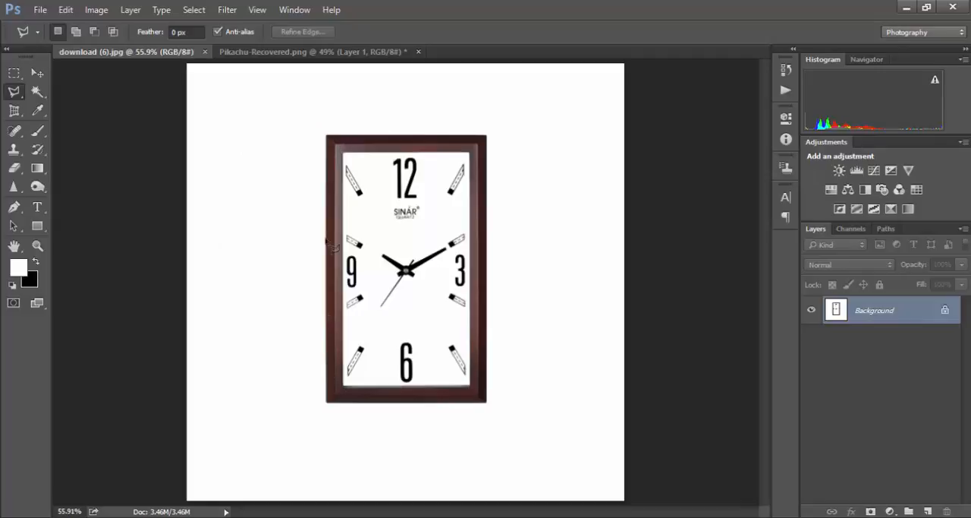
- Select the clock along the four outer corners of its frame and copy it to a new layer
click(327, 403)
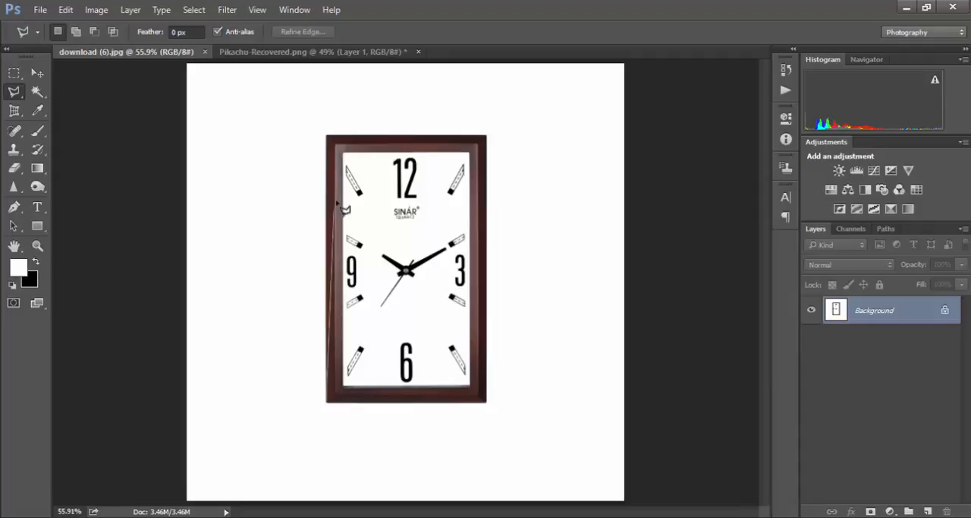
click(327, 136)
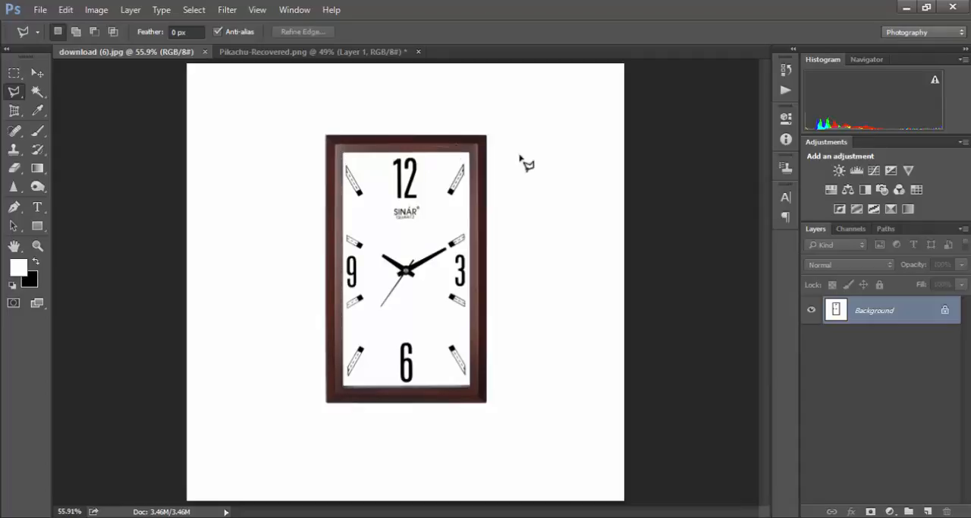
click(487, 137)
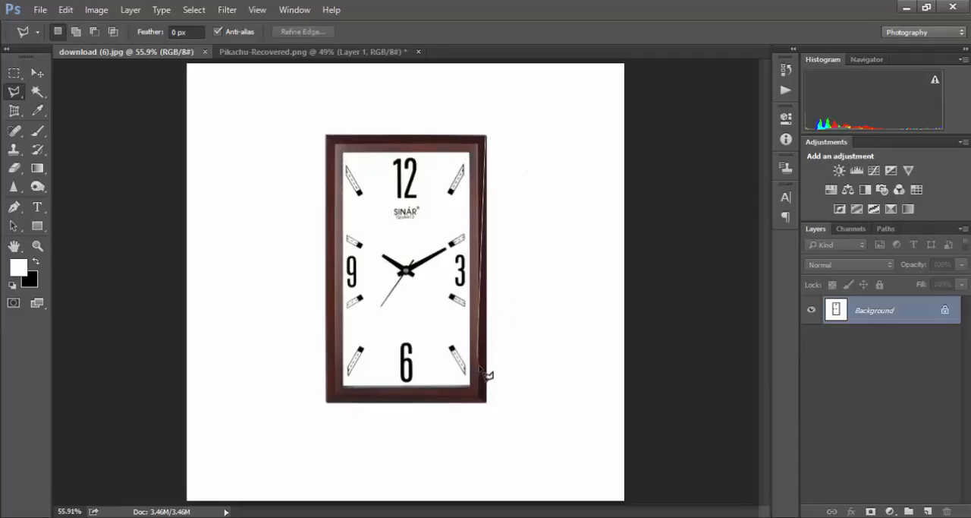
click(488, 403)
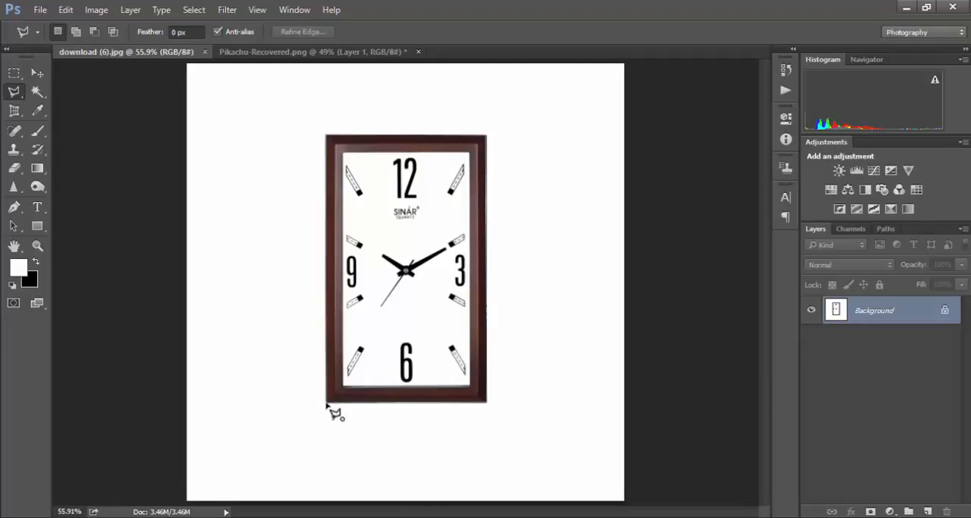
click(328, 406)
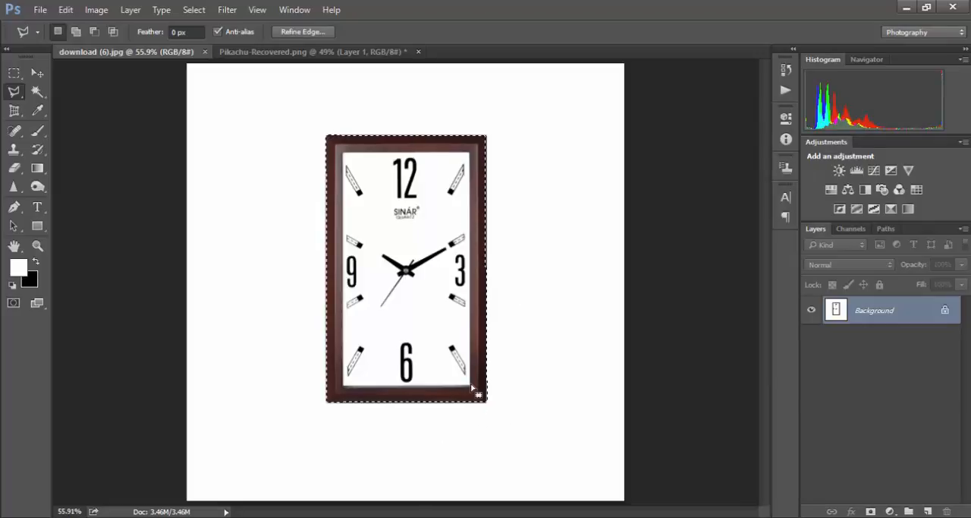
key(ctrl+j)
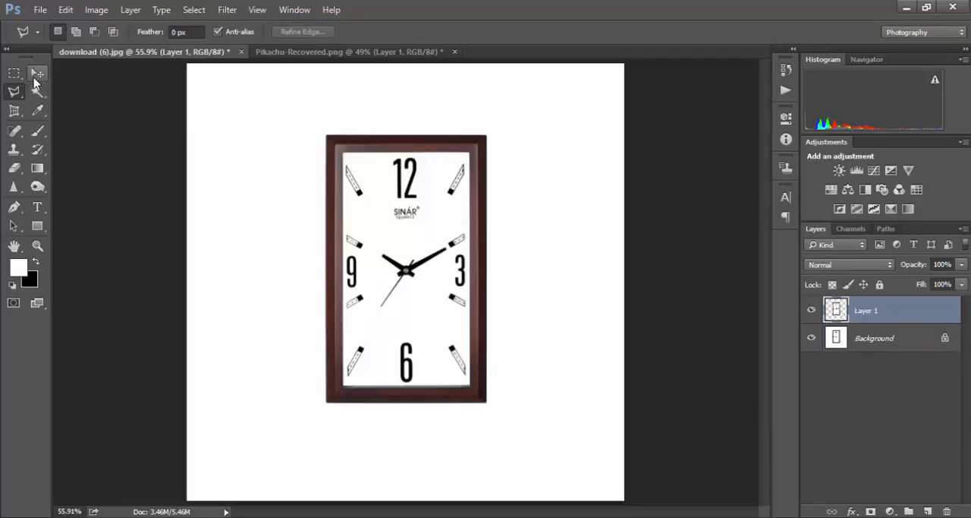
- Move the clock copy to the left of the original and scale it down to about 40%, beside the original's upper part
click(36, 80)
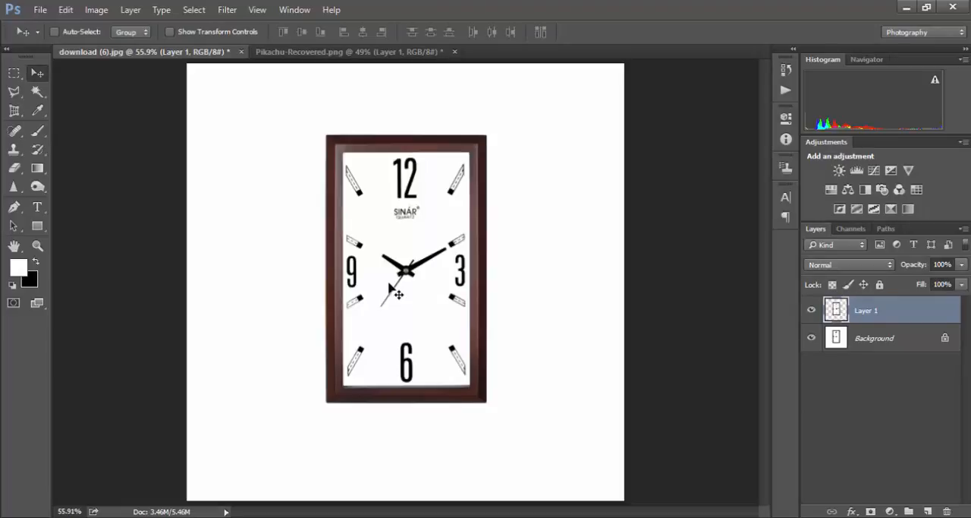
drag(390, 287, 305, 281)
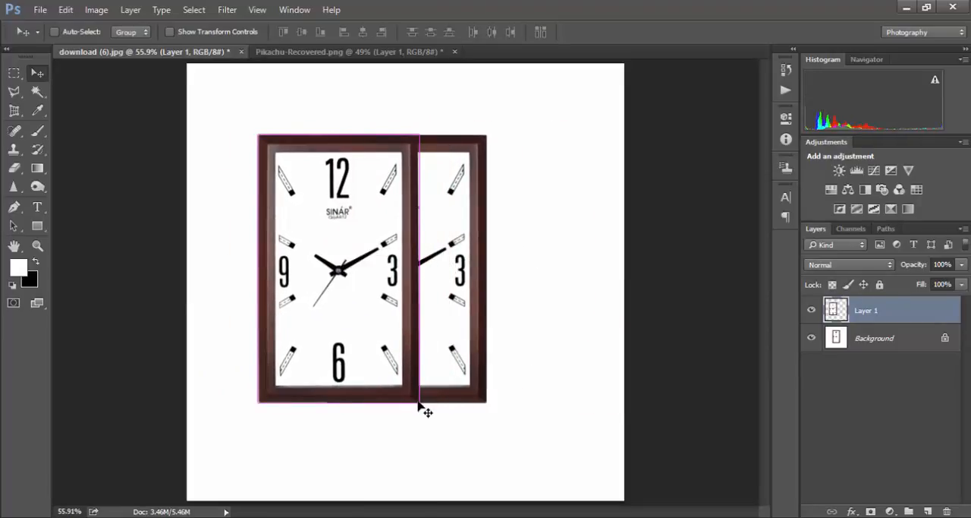
key(ctrl+t)
drag(419, 396, 304, 253)
key(Return)
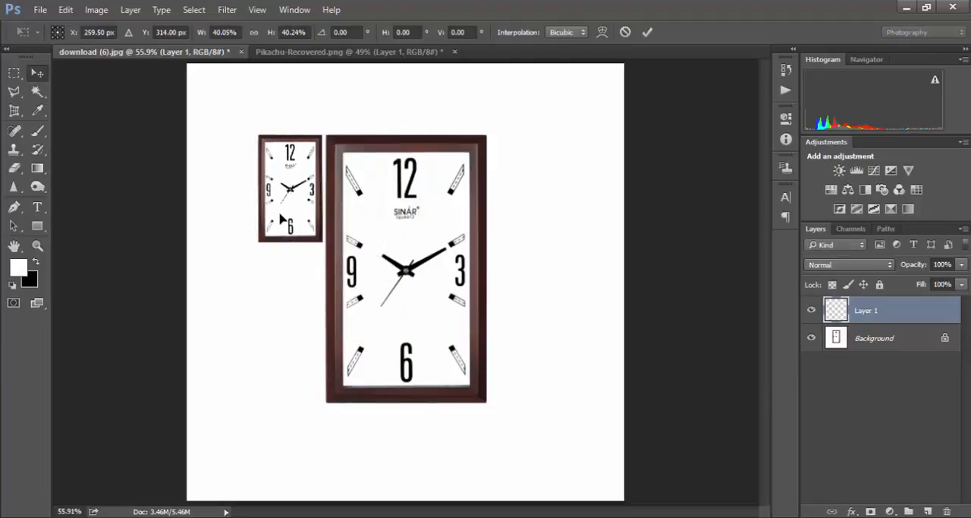
drag(293, 212, 65, 175)
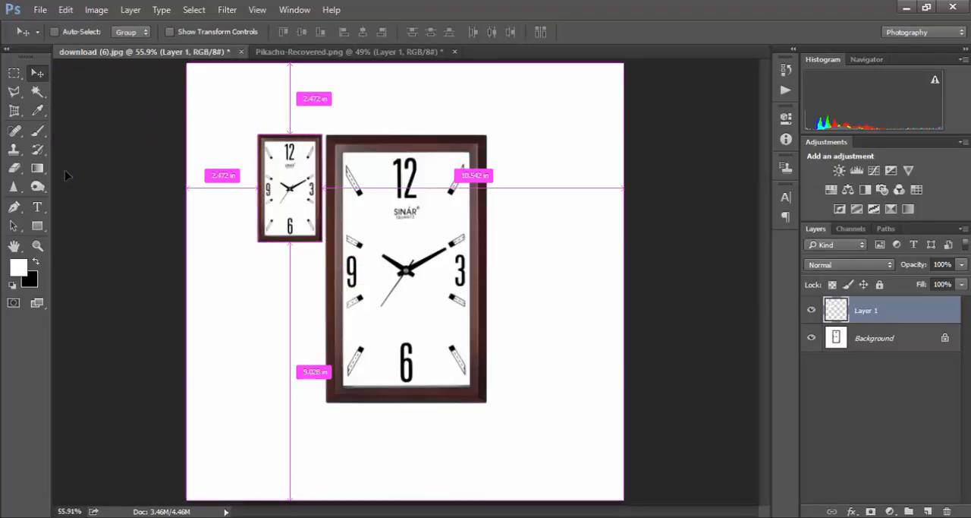
- Duplicate the small clock directly below itself, and copy both small clocks to the right of the large clock
mouse_move(288, 189)
mouse_down()
mouse_move(279, 295)
mouse_move(295, 186)
mouse_move(285, 186)
mouse_move(287, 349)
mouse_up()
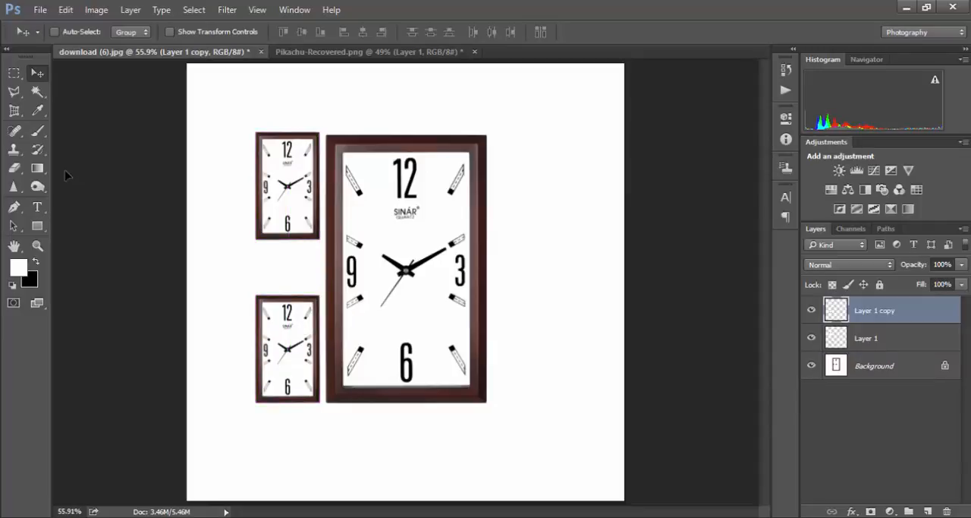
key(ctrl+alt+a)
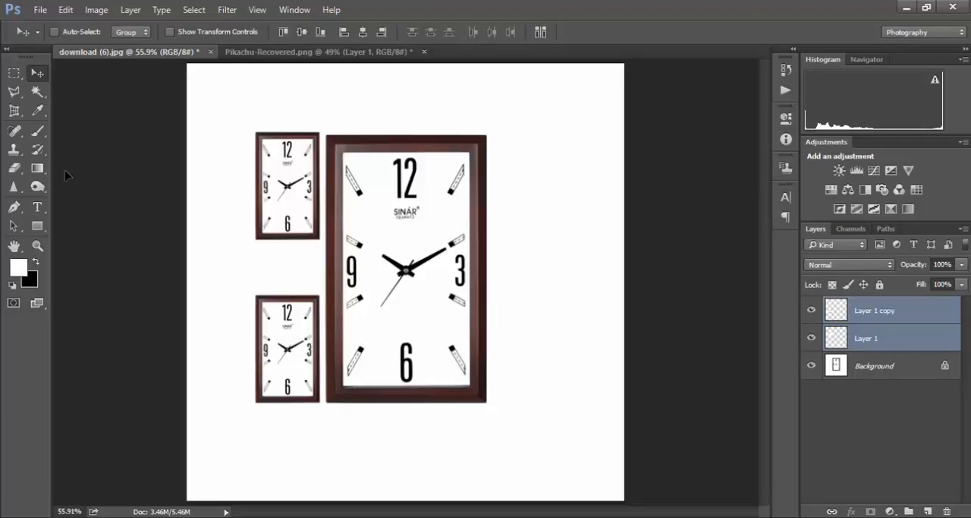
drag(287, 348, 522, 344)
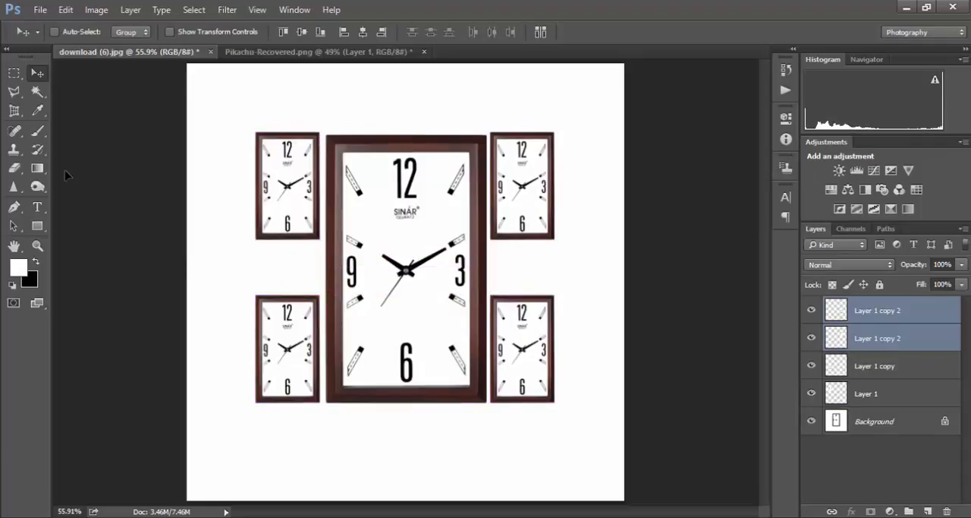
- In Pikachu-Recovered.png, begin a Magnetic Lasso selection at Pikachu's front leg and trace up the body and around the outstretched arm
click(14, 92)
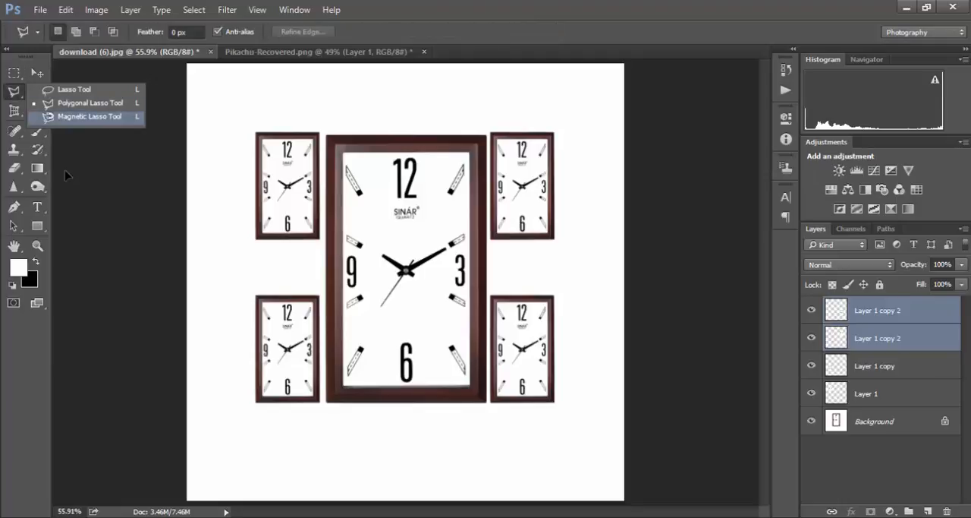
click(89, 116)
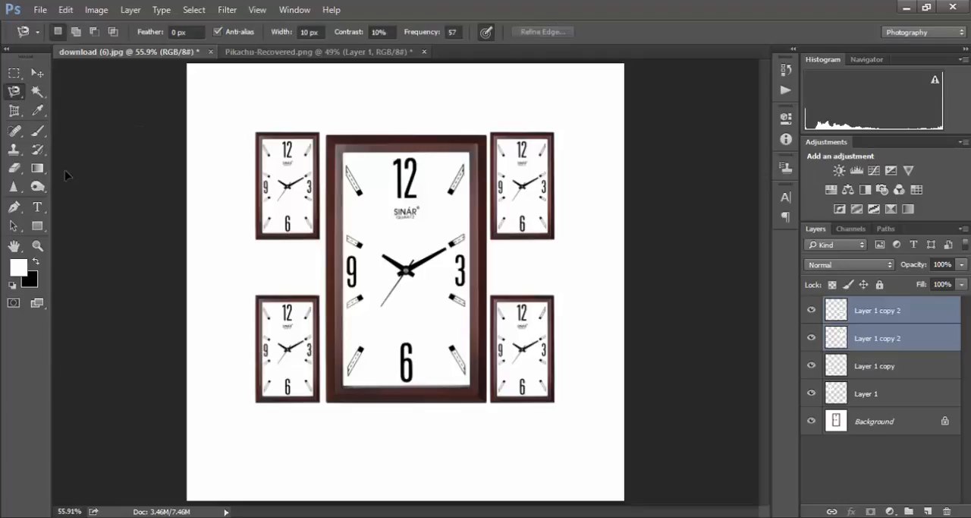
click(319, 52)
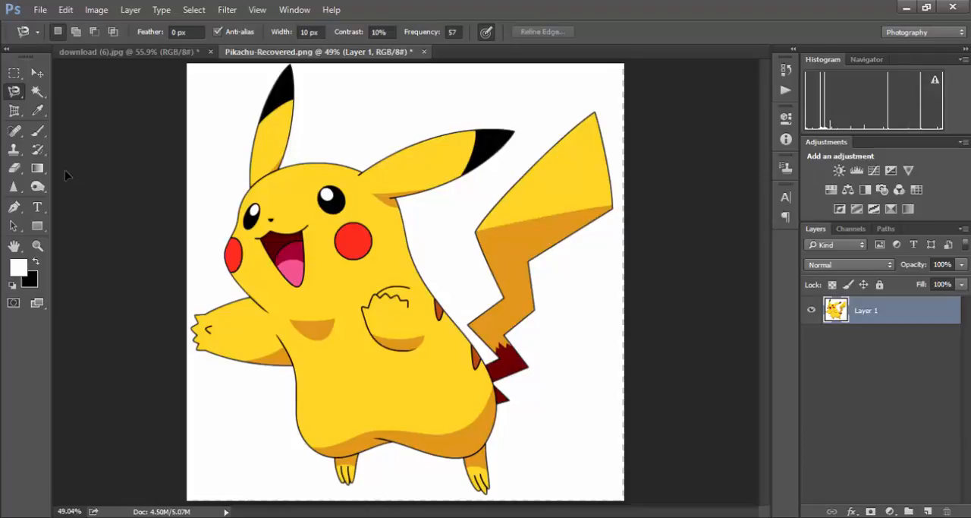
key(z)
mouse_move(292, 430)
mouse_down()
mouse_move(372, 429)
mouse_move(339, 331)
mouse_move(343, 299)
mouse_move(368, 368)
mouse_up()
key(l)
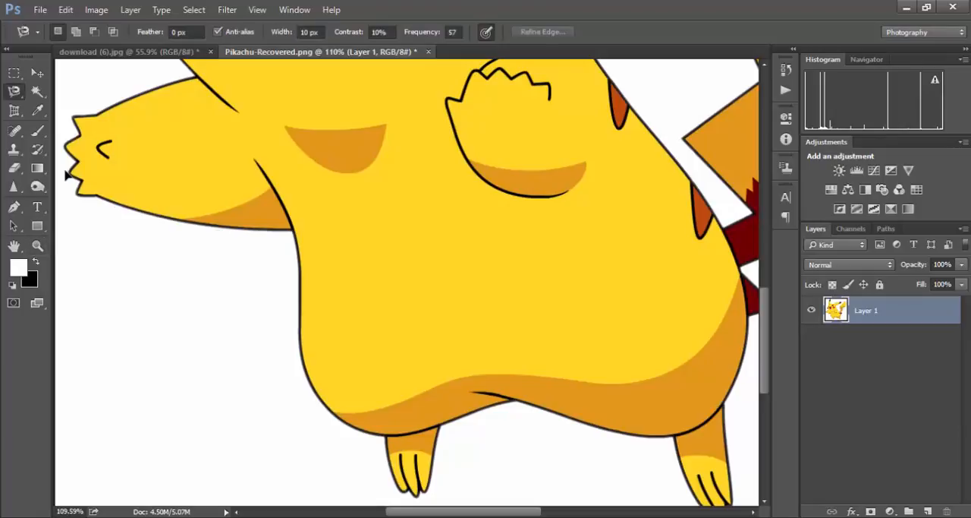
click(369, 435)
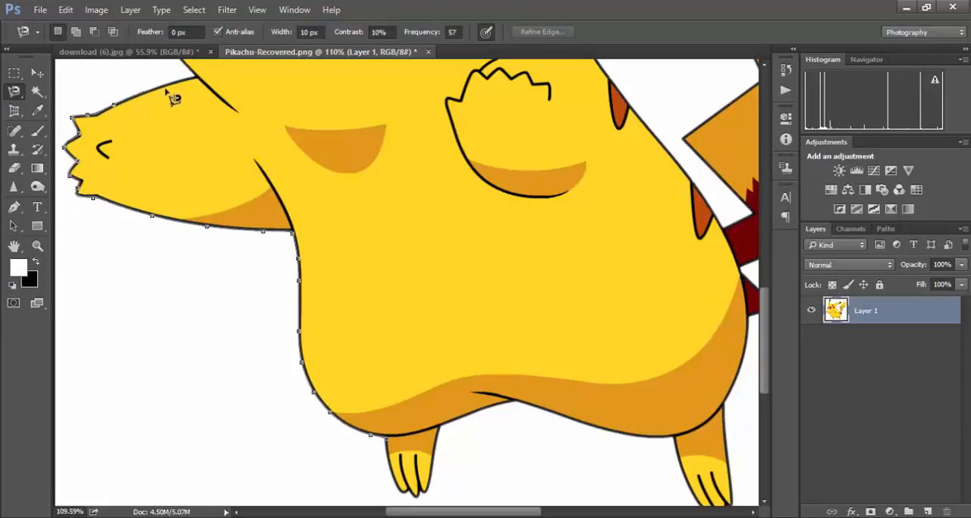
- Continue the lasso outline up the face, around the upright ear and over the head to the second ear's base
mouse_move(203, 84)
mouse_down()
mouse_move(195, 119)
mouse_move(235, 369)
mouse_move(222, 402)
mouse_up()
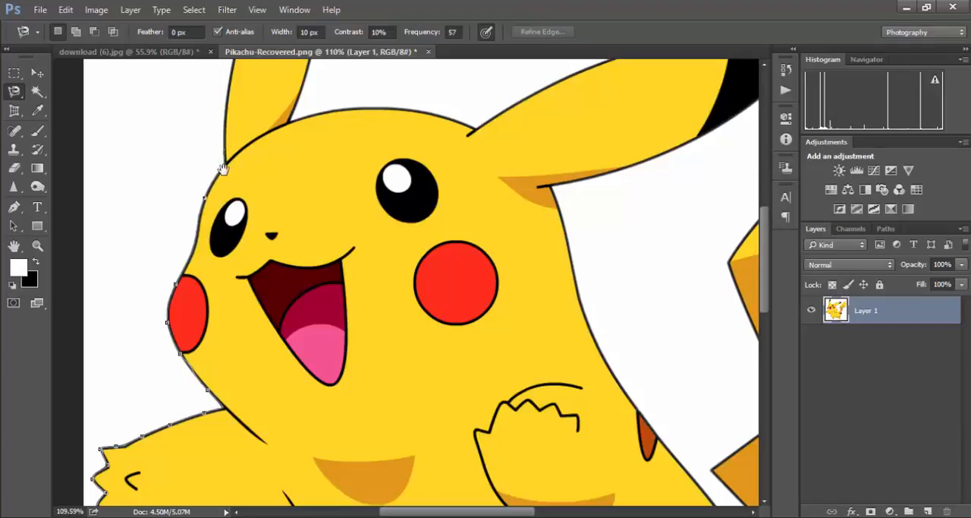
scroll(222, 167, up, 5)
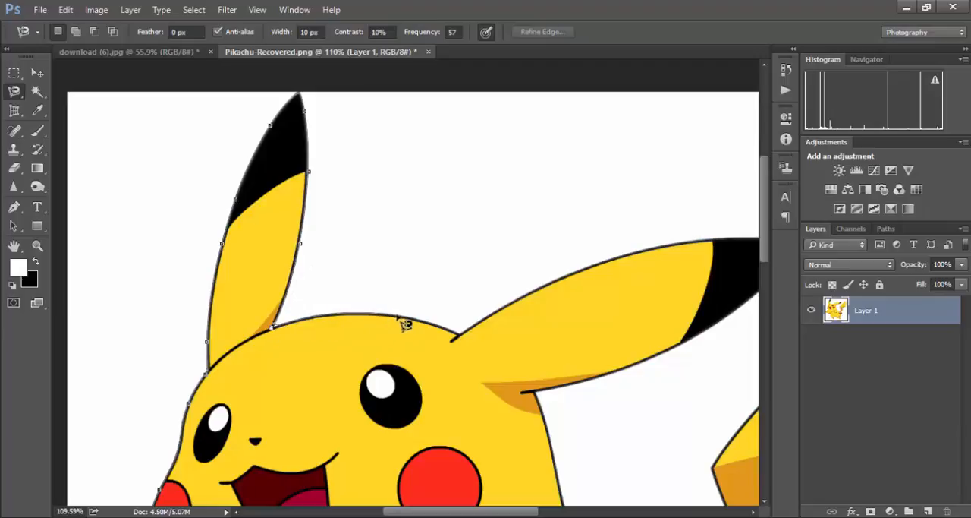
click(459, 334)
- Trace around the second, black-tipped ear with anchors at its tip and where its lower edge meets the body
key(space)
drag(557, 281, 285, 343)
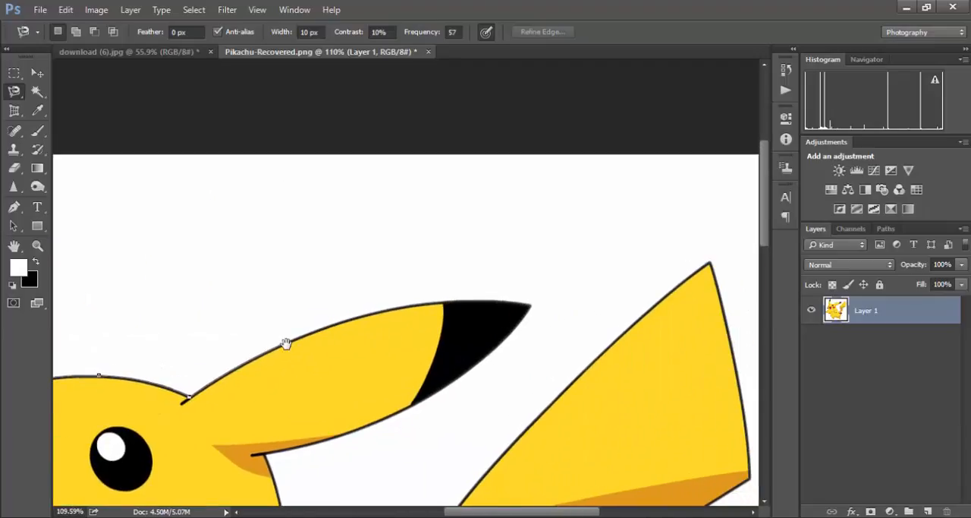
click(530, 305)
key(BackSpace)
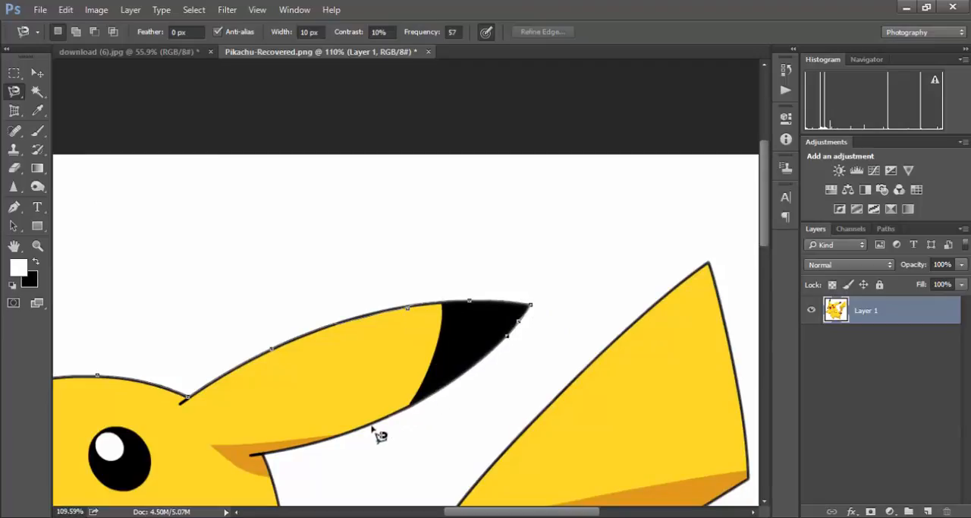
click(264, 456)
- Extend the lasso outline down Pikachu's back to the dark red tail base and along the first inner bends of the tail
key(space)
mouse_move(264, 456)
mouse_down()
mouse_move(247, 236)
mouse_move(263, 176)
mouse_up()
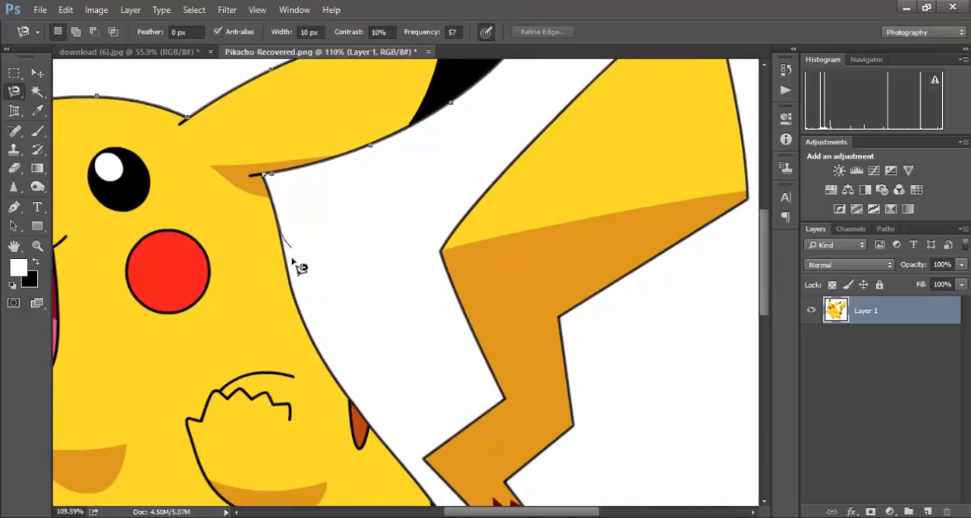
key(space)
drag(396, 457, 220, 99)
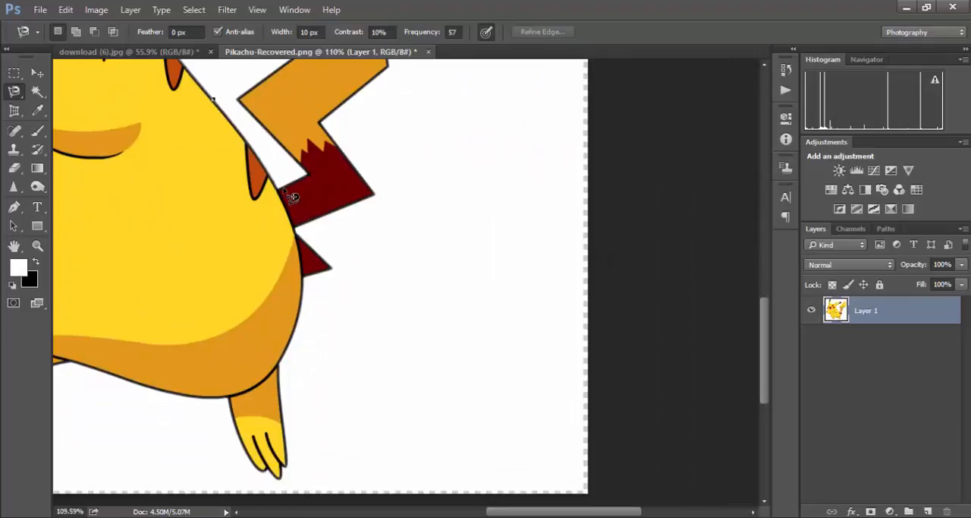
drag(247, 108, 341, 258)
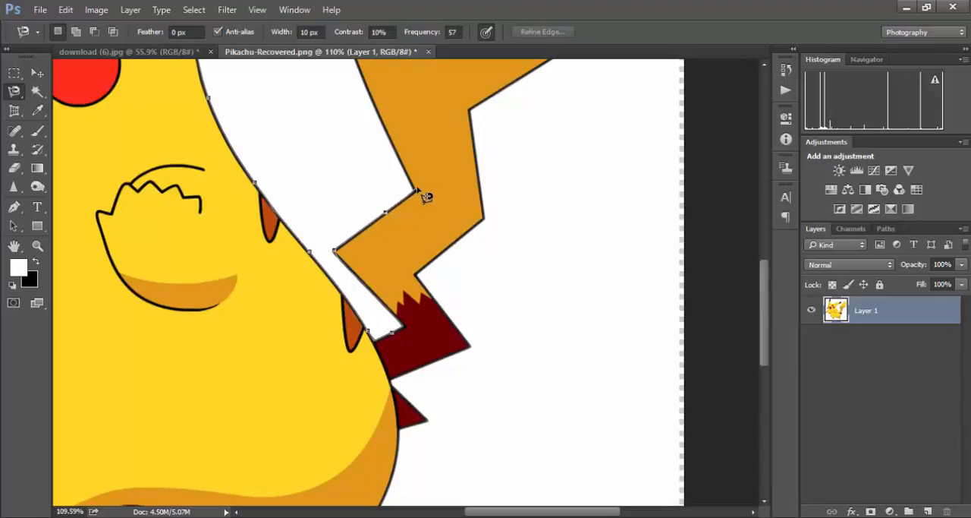
- Remove the last misplaced lasso anchors and trace the tail's inner edge up along its wide yellow section
key(BackSpace)
key(BackSpace)
drag(396, 151, 461, 379)
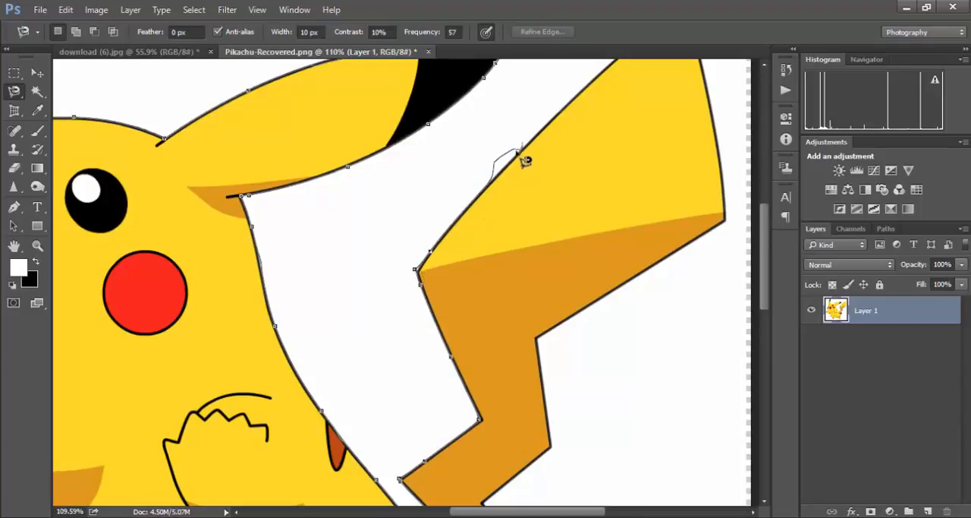
key(space)
drag(549, 122, 311, 397)
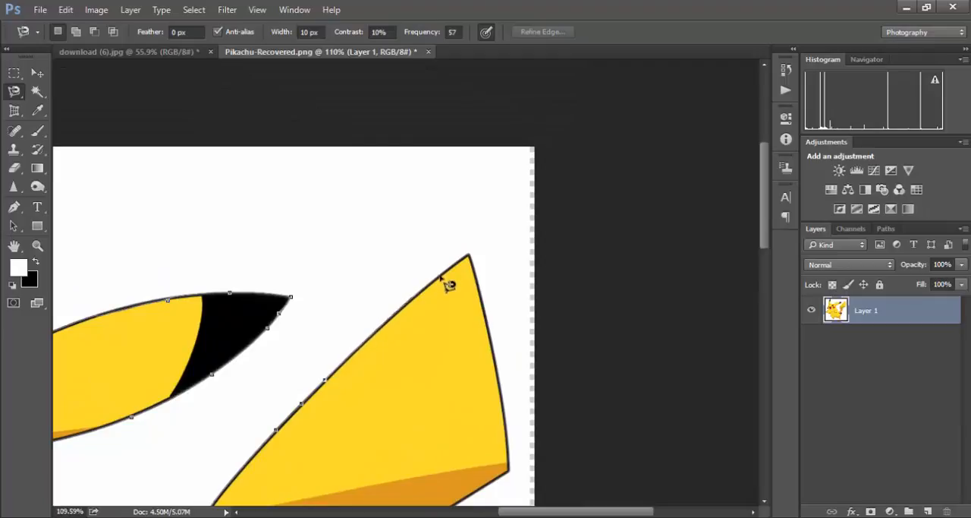
- Anchor the lasso outline around the tail's pointed upper tip, deleting stray anchors and placing one exactly on the tip
click(466, 257)
click(474, 274)
drag(490, 372, 496, 408)
key(Delete)
key(Delete)
click(469, 252)
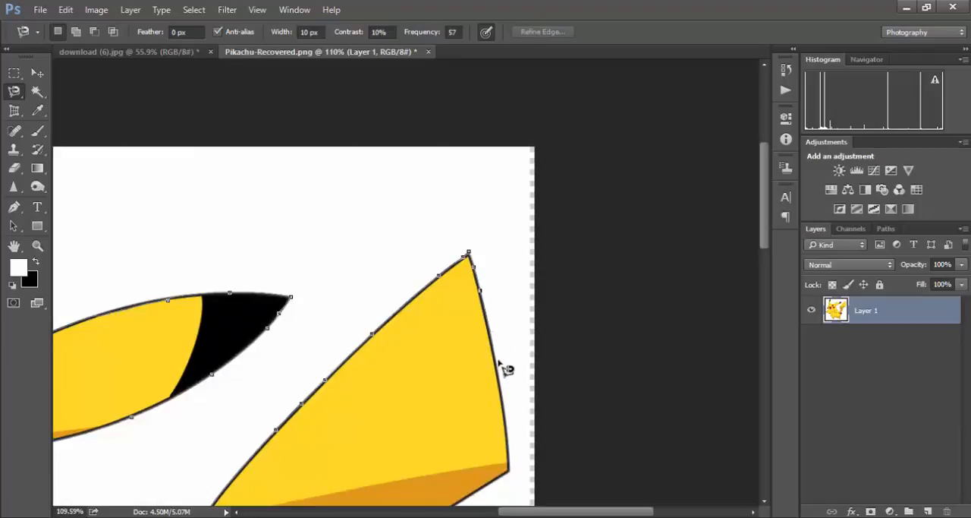
- Trace the lasso outline down the tail's outer edge, anchoring its zigzag corners as far as the dark red base
mouse_move(512, 468)
mouse_down()
mouse_move(516, 278)
mouse_move(540, 252)
mouse_up()
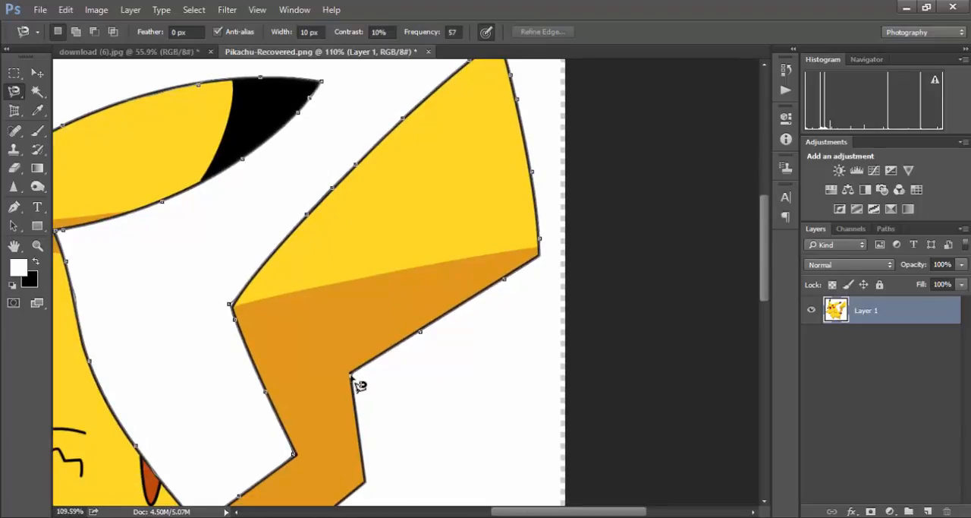
mouse_move(349, 393)
mouse_down()
mouse_move(357, 175)
mouse_move(402, 160)
mouse_up()
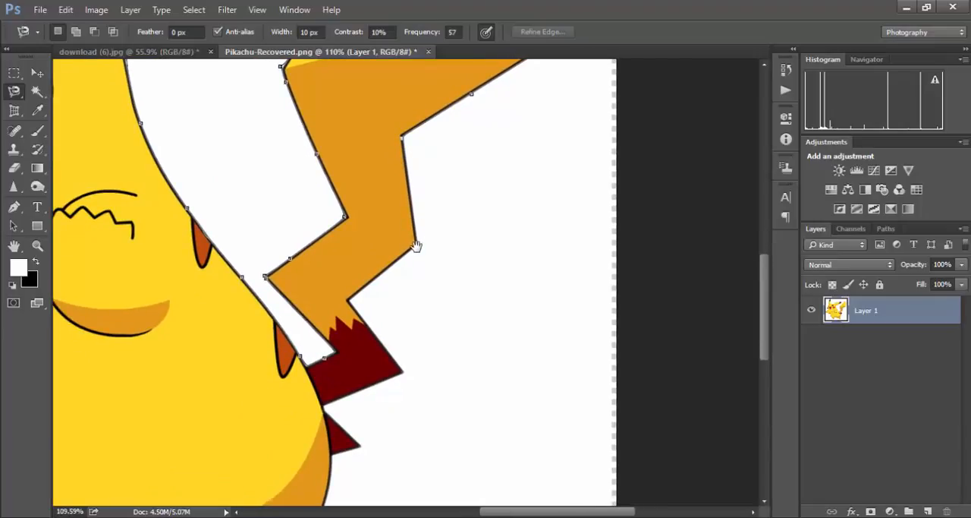
drag(424, 228, 487, 200)
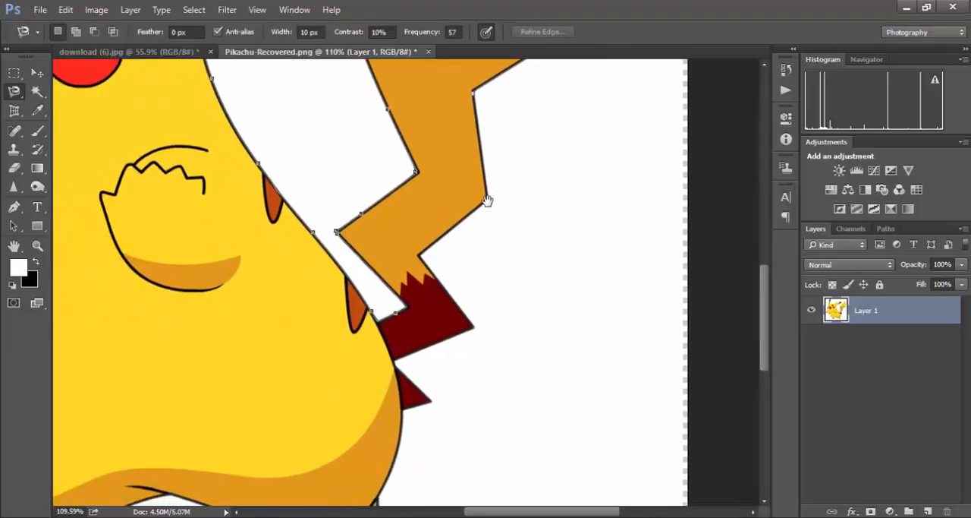
click(490, 199)
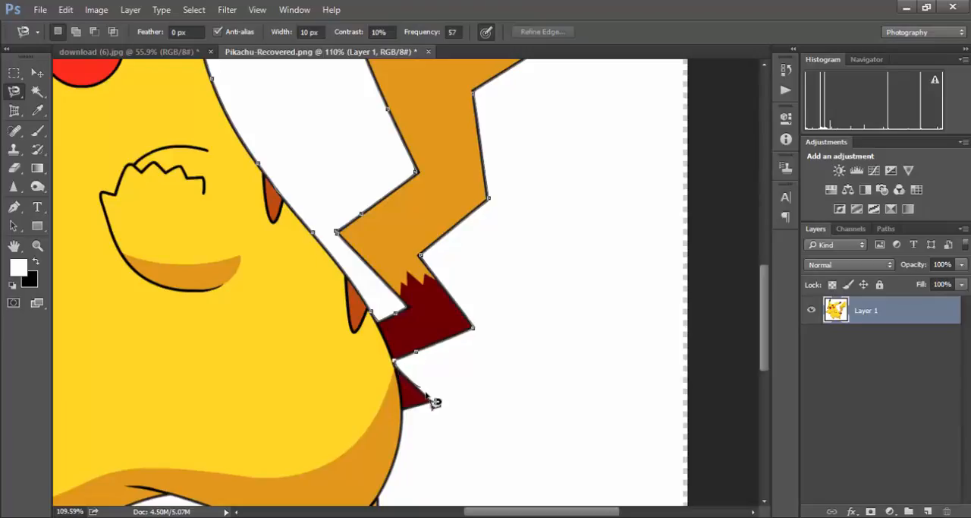
- Trace the small dark red spike, the rear foot, the underside and the front foot, closing the lasso at its starting point
click(432, 403)
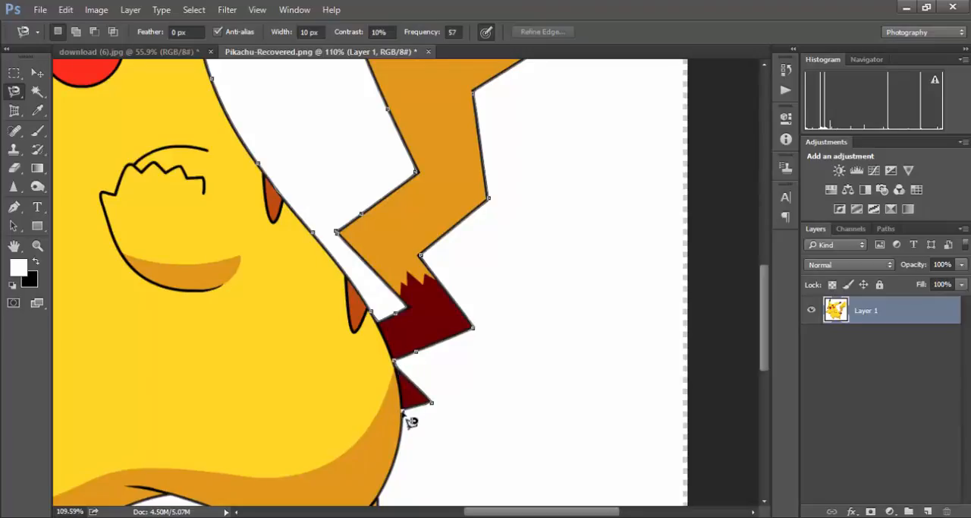
scroll(410, 422, down, 5)
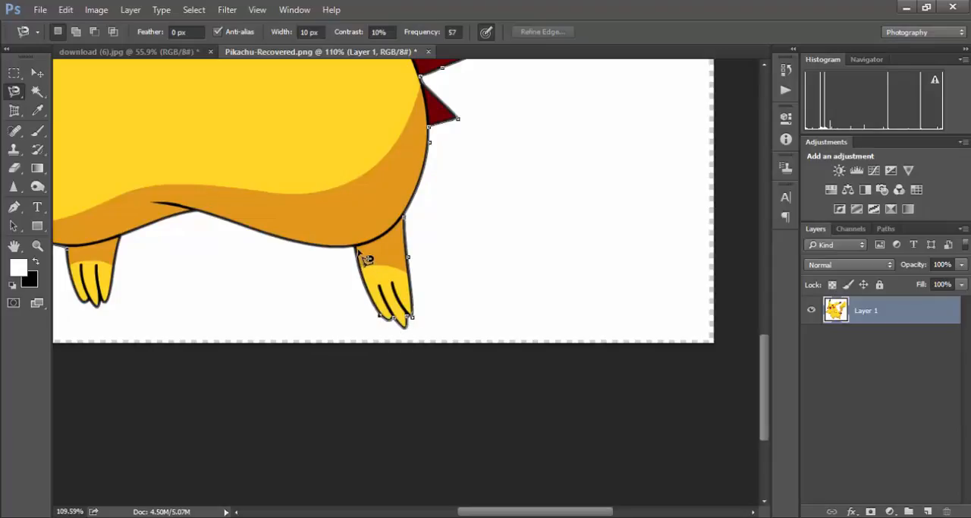
drag(333, 236, 599, 236)
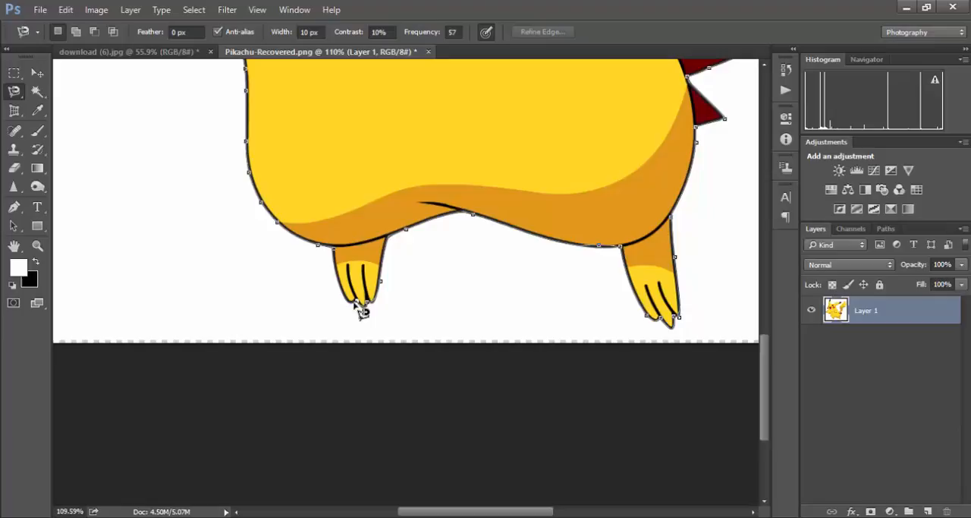
click(343, 258)
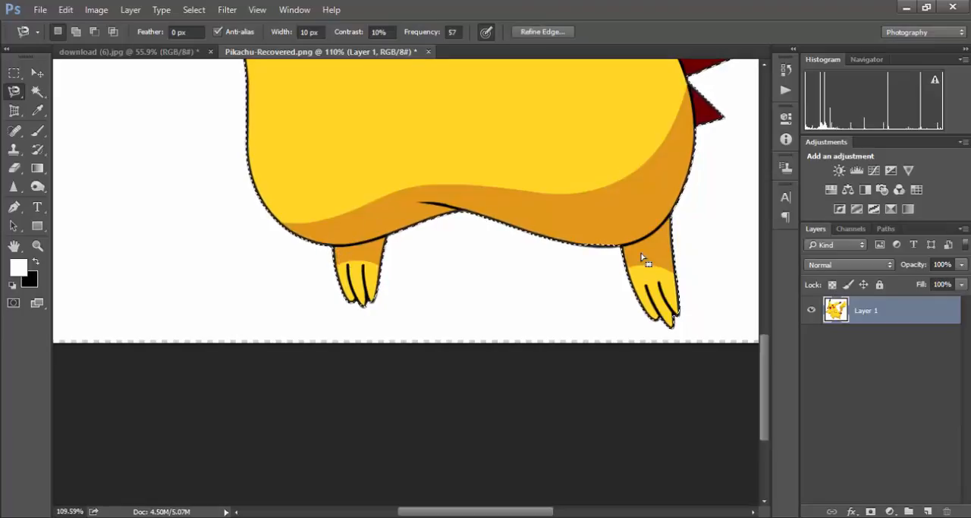
- Copy the selected Pikachu to a new layer and move the copy to the right of the original
click(38, 73)
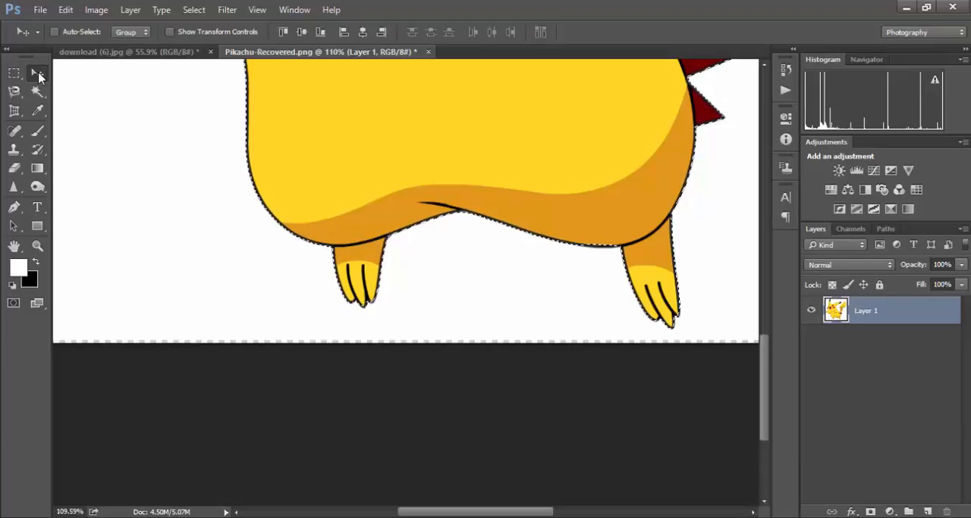
key(ctrl+j)
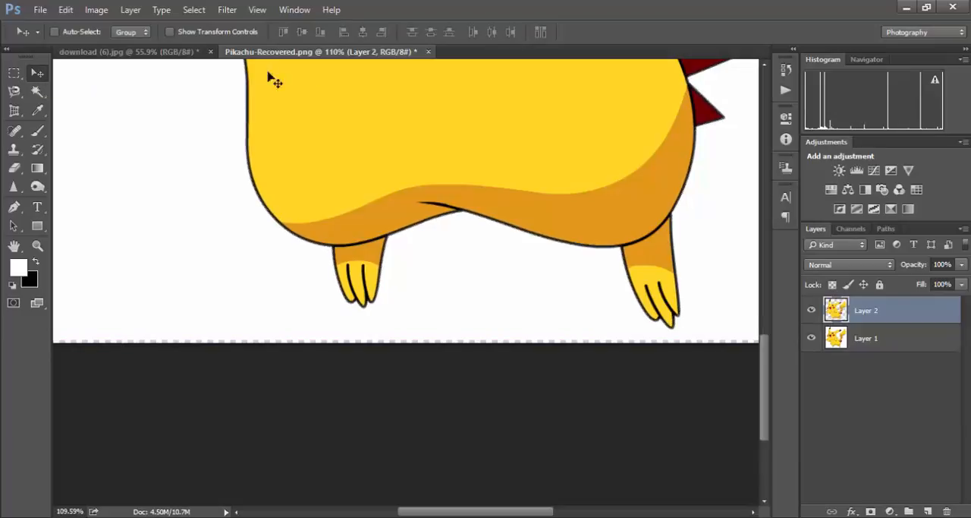
key(ctrl+0)
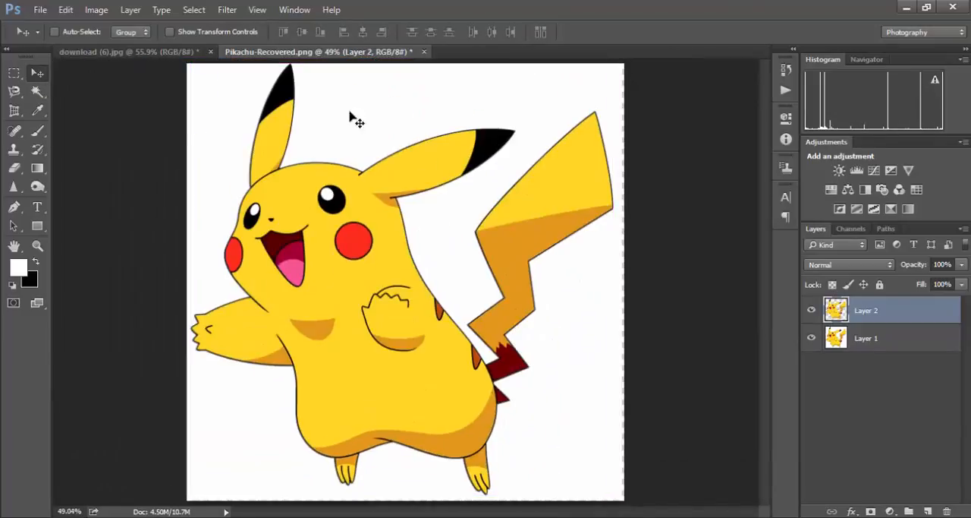
drag(354, 288, 490, 302)
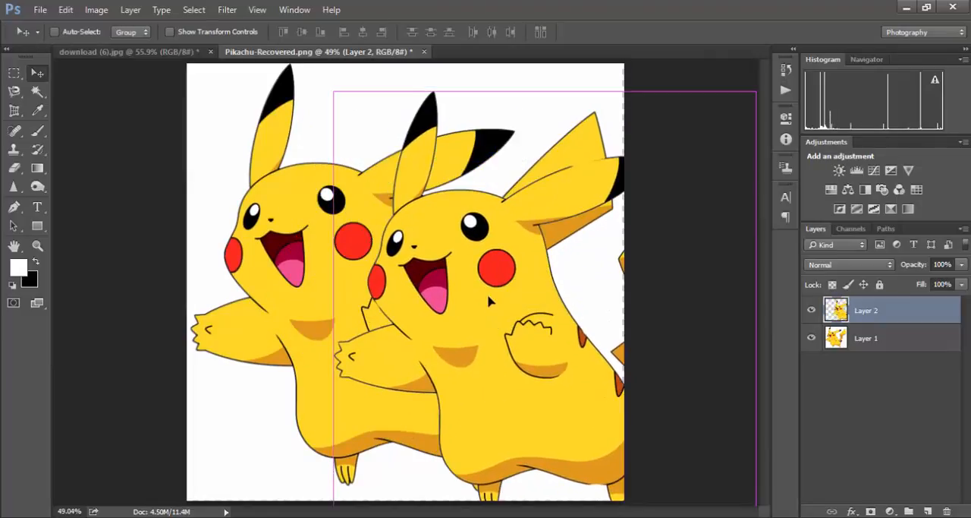
key(ctrl+z)
drag(348, 297, 491, 279)
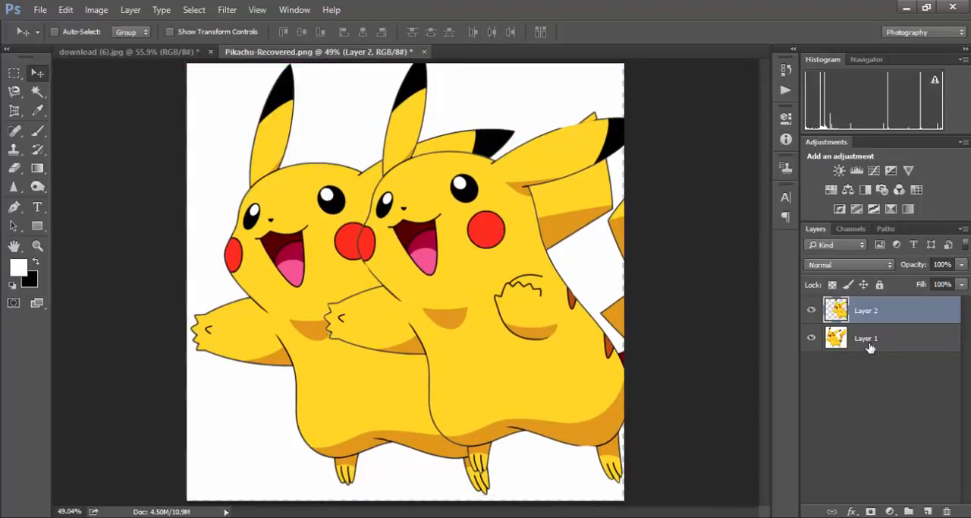
- Check the Pikachu cutout with Layer 1 hidden, moving it back near its original position, and delete Layer 2
click(812, 339)
drag(517, 301, 382, 314)
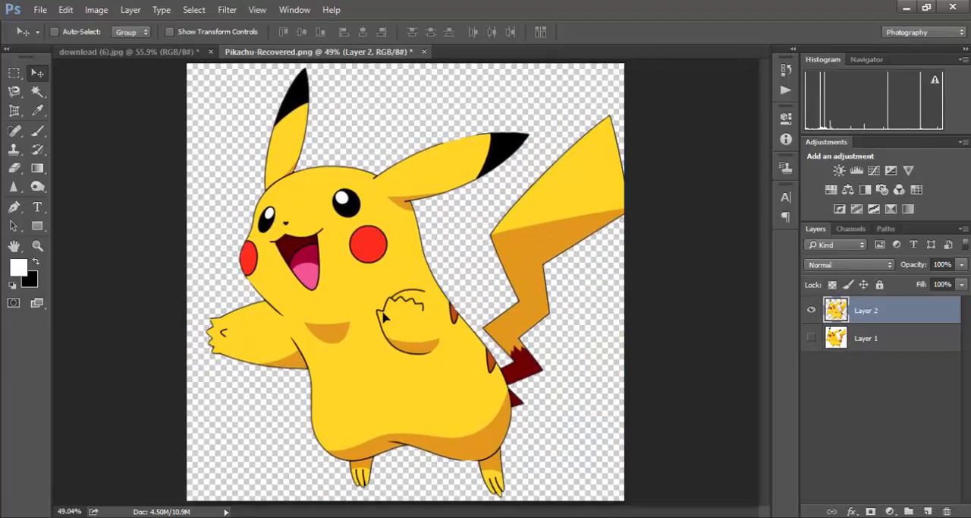
click(812, 338)
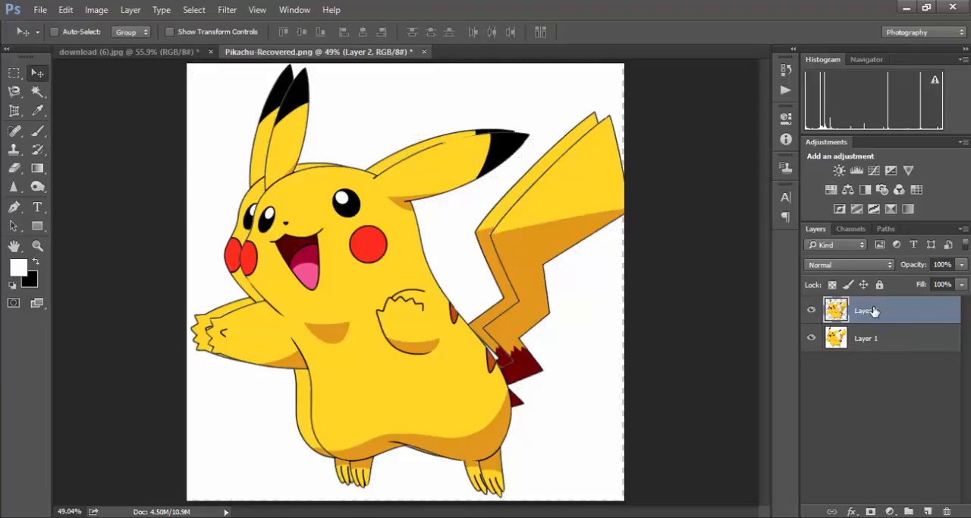
key(Delete)
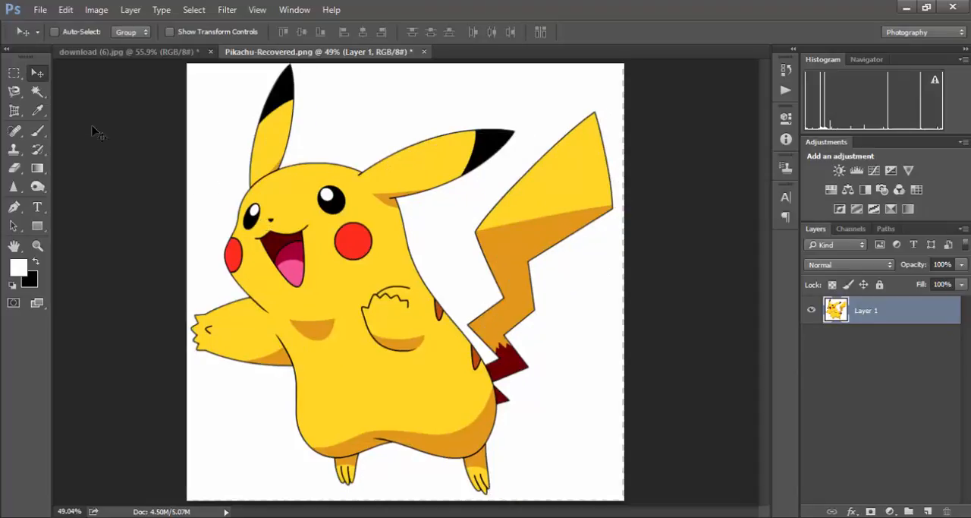
- Select the white background around Pikachu with the Magic Wand at tolerance 50, delete it and deselect
click(37, 91)
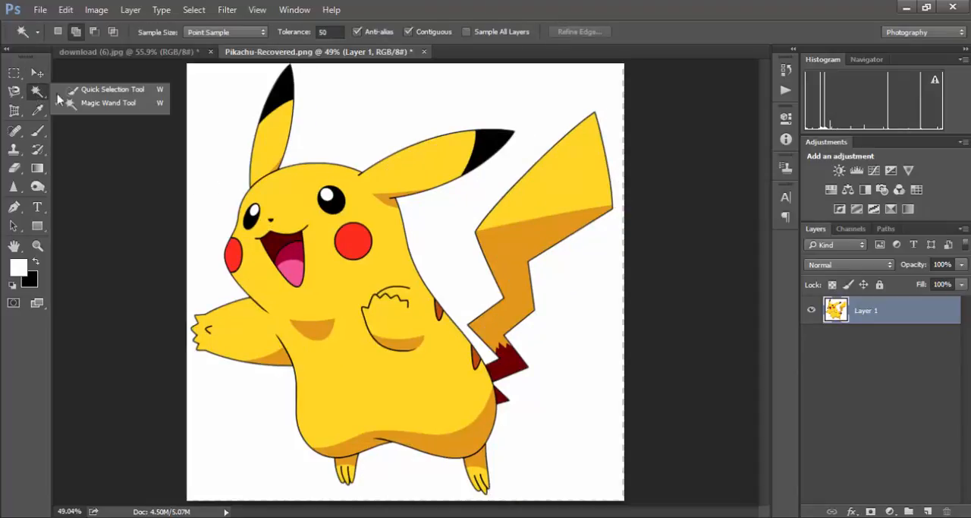
click(108, 112)
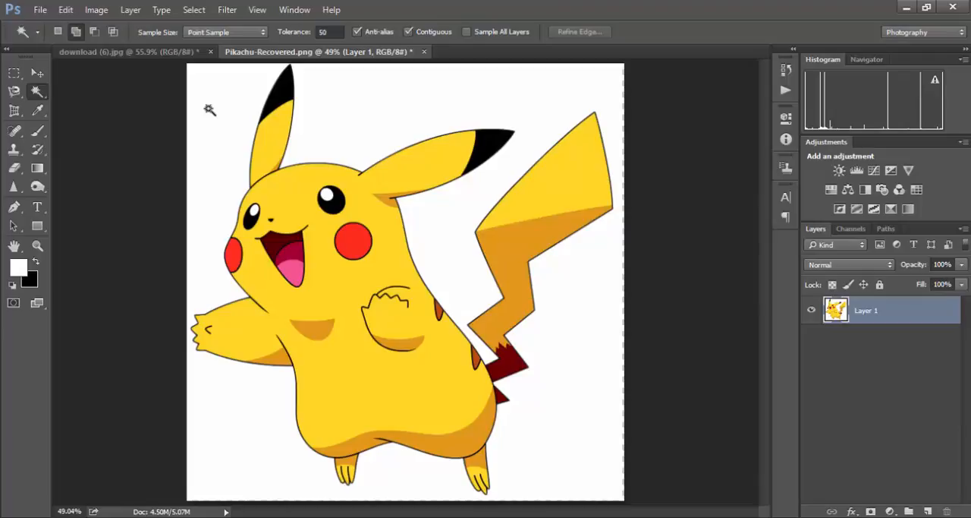
click(213, 129)
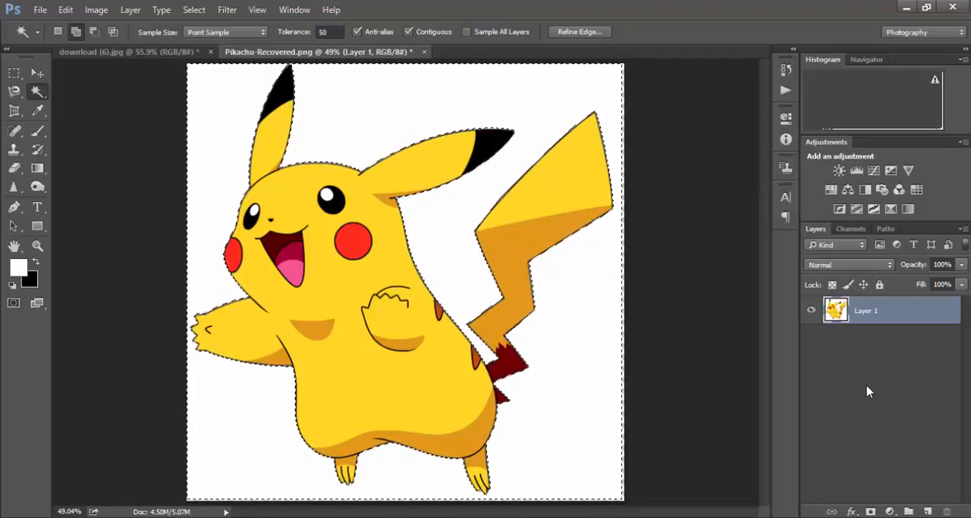
key(Delete)
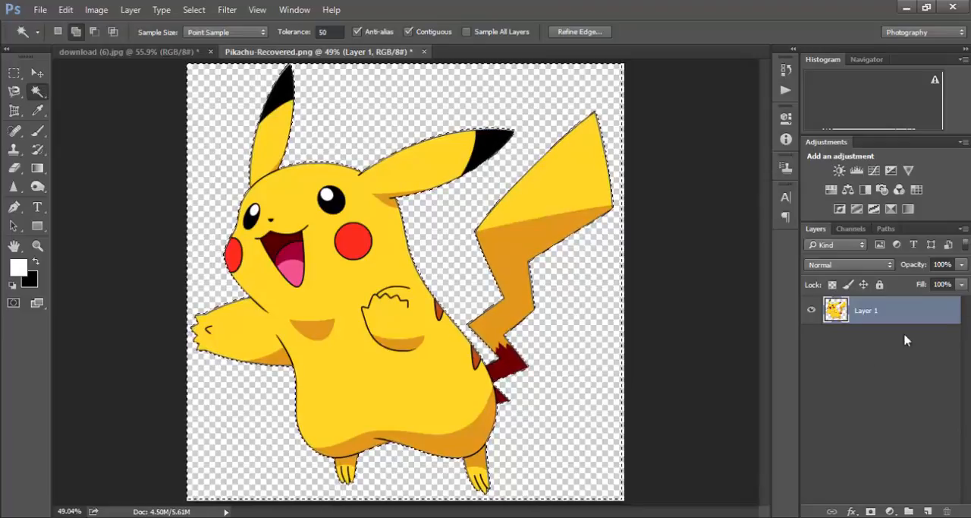
key(ctrl+d)
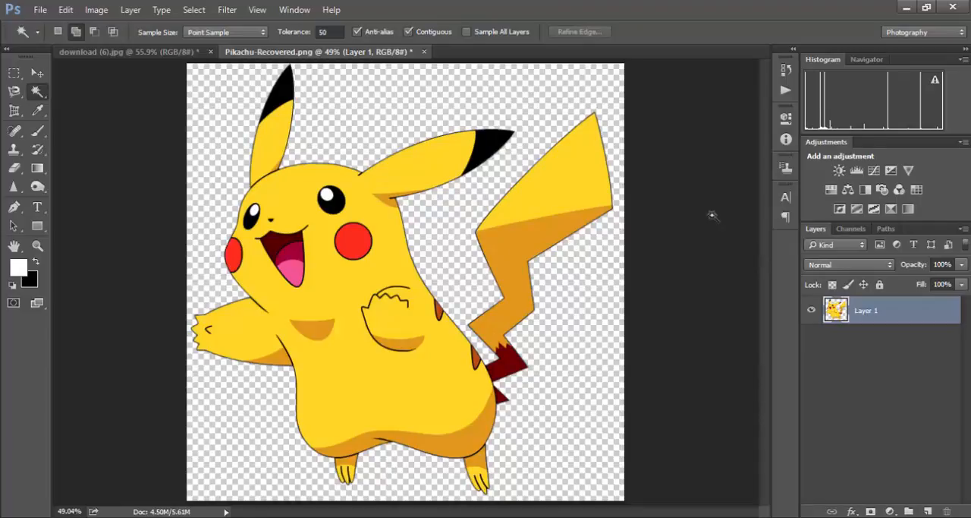
- Select the bright yellow areas of Pikachu's body, ears, tail and feet with the Magic Wand and copy them to a new layer
click(38, 73)
click(39, 93)
click(387, 261)
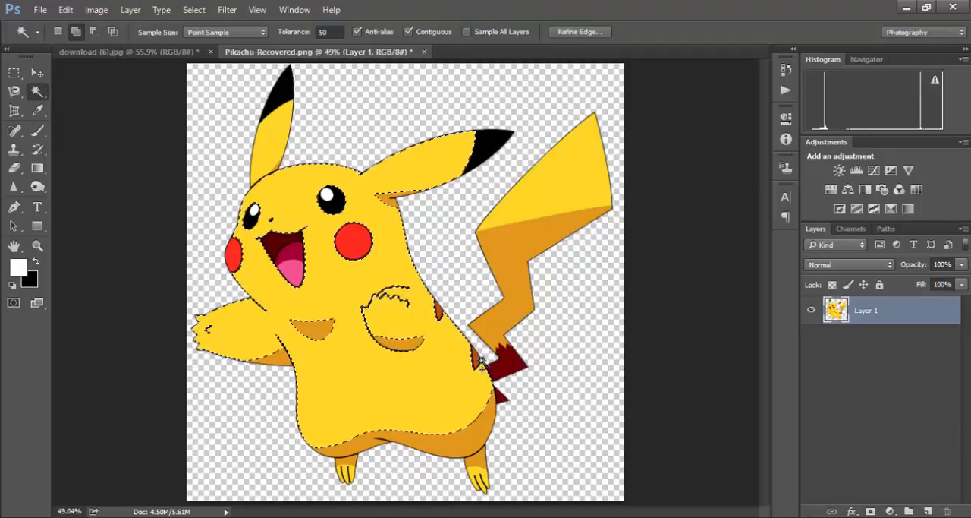
click(568, 170)
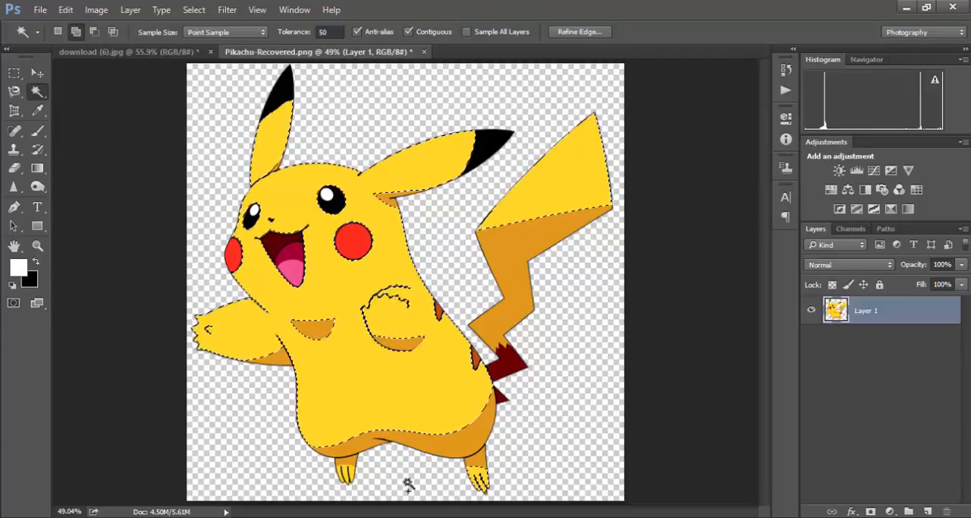
click(347, 472)
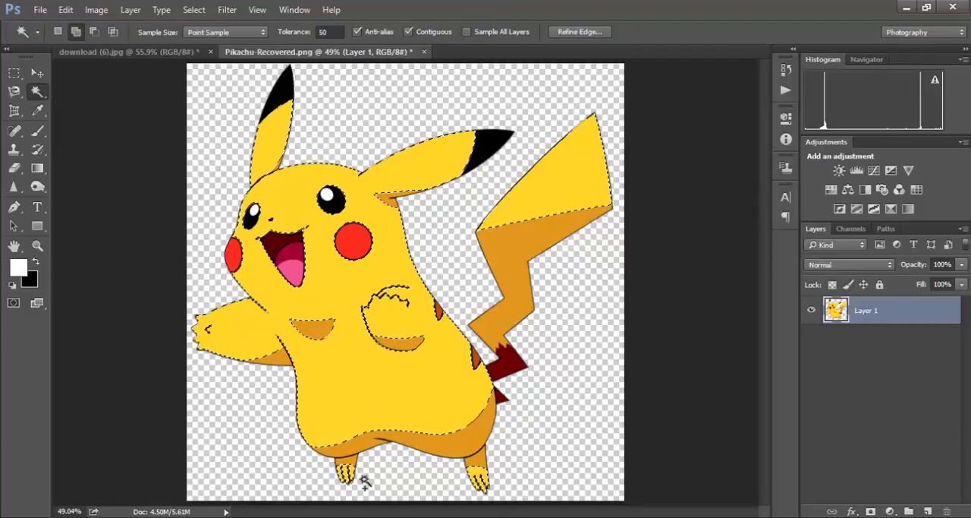
key(ctrl+j)
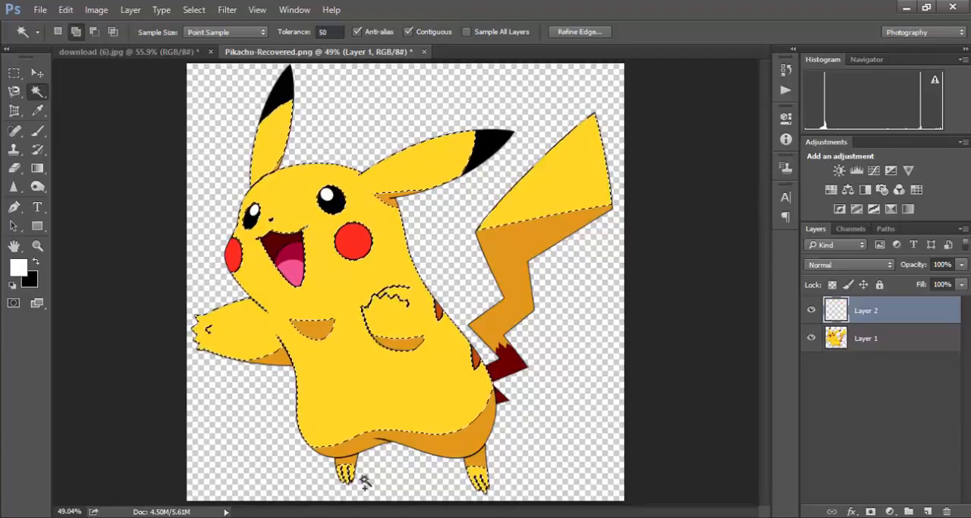
- Toggle Layer 1's visibility to inspect the yellow areas copied onto Layer 2
click(811, 337)
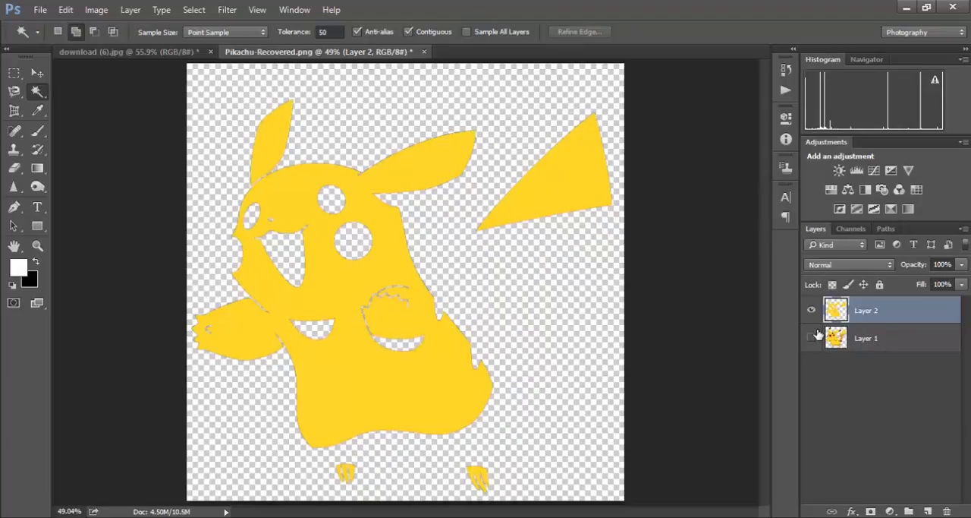
click(811, 338)
click(812, 338)
click(811, 339)
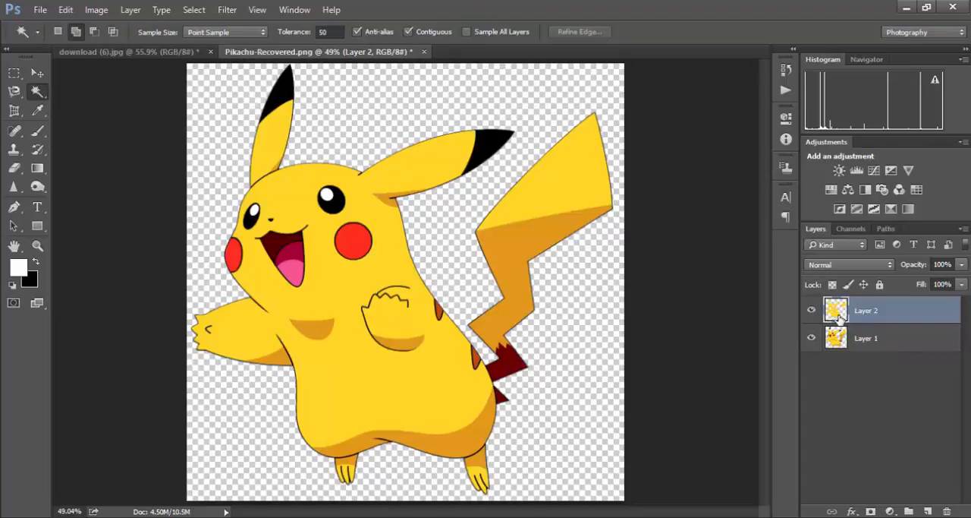
- Set the background colour to dark purple, try filling Layer 2 with it and undo the fill
click(30, 282)
mouse_move(408, 289)
mouse_down()
mouse_move(487, 197)
mouse_move(482, 223)
mouse_up()
click(630, 113)
key(w)
key(ctrl+BackSpace)
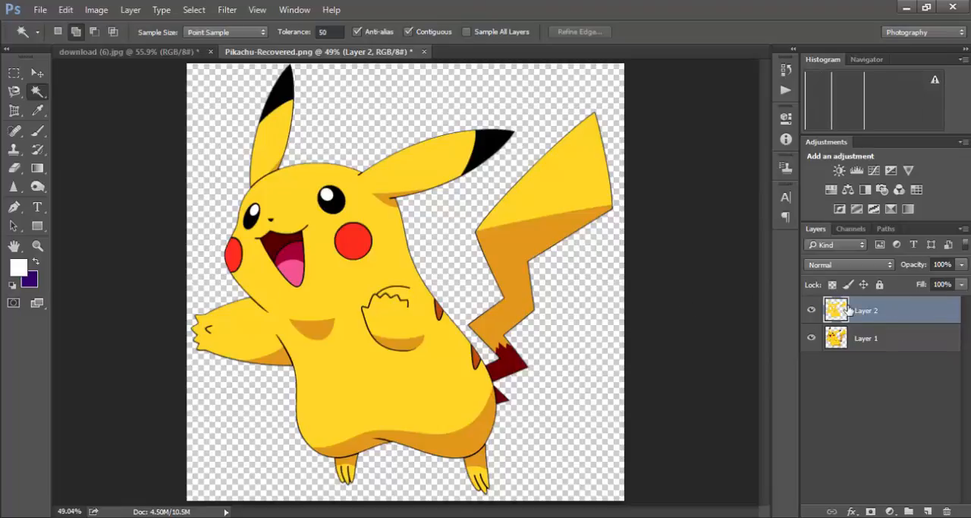
key(ctrl+z)
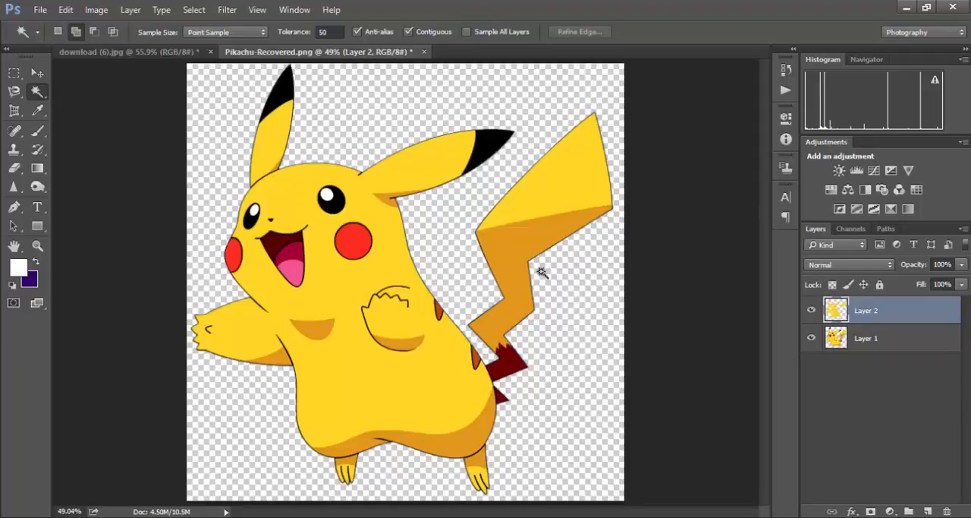
- Load Layer 2's yellow shapes as a selection, view them with Layer 1 hidden and deselect
ctrl+click(837, 311)
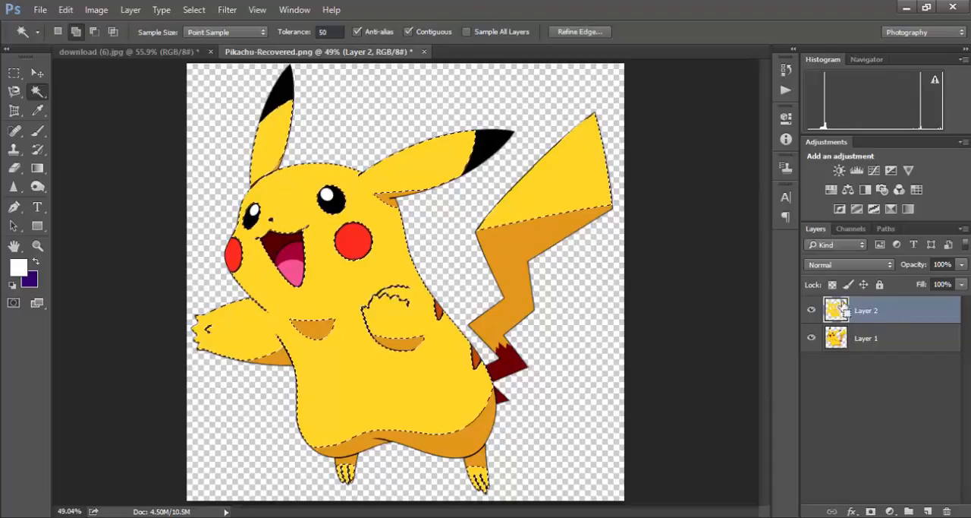
click(811, 338)
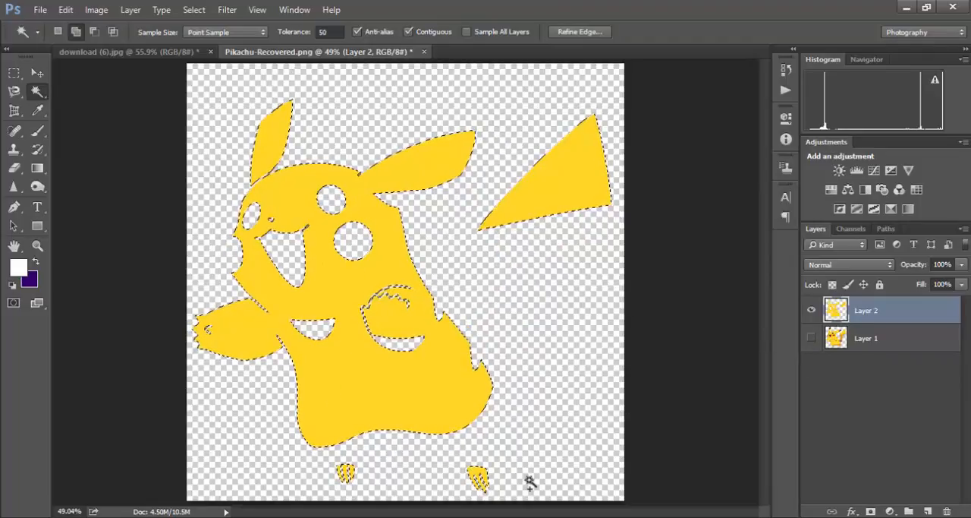
key(ctrl+d)
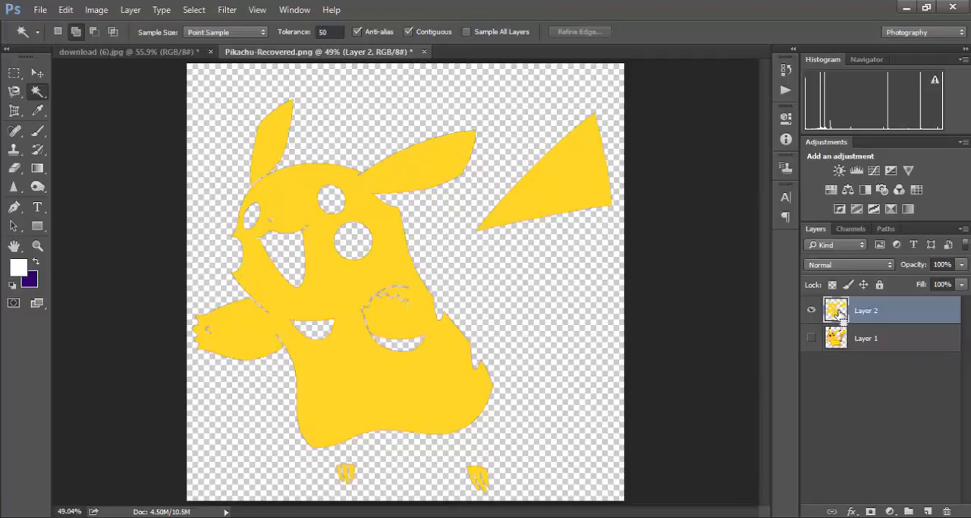
- Load Layer 2's shapes as a selection, fill them with the dark purple background colour, deselect and show Layer 1
ctrl+click(836, 311)
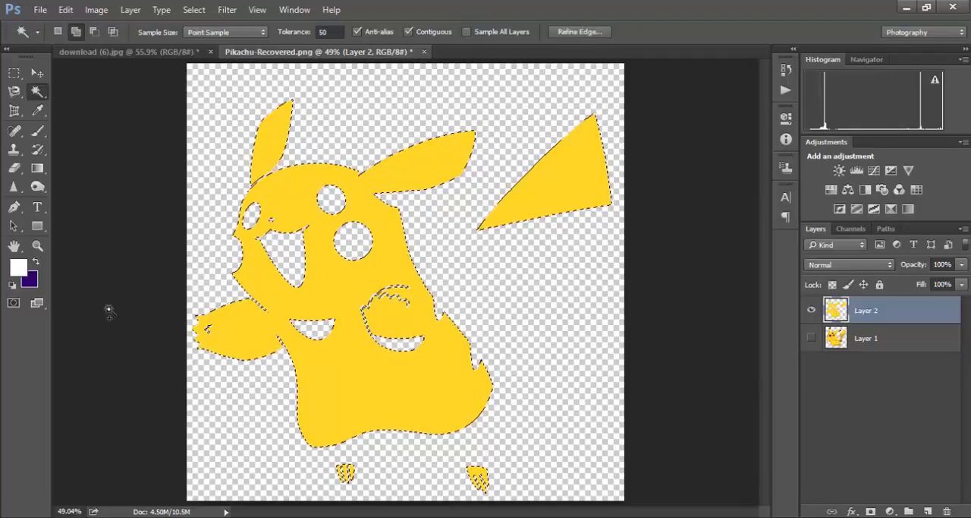
key(ctrl+BackSpace)
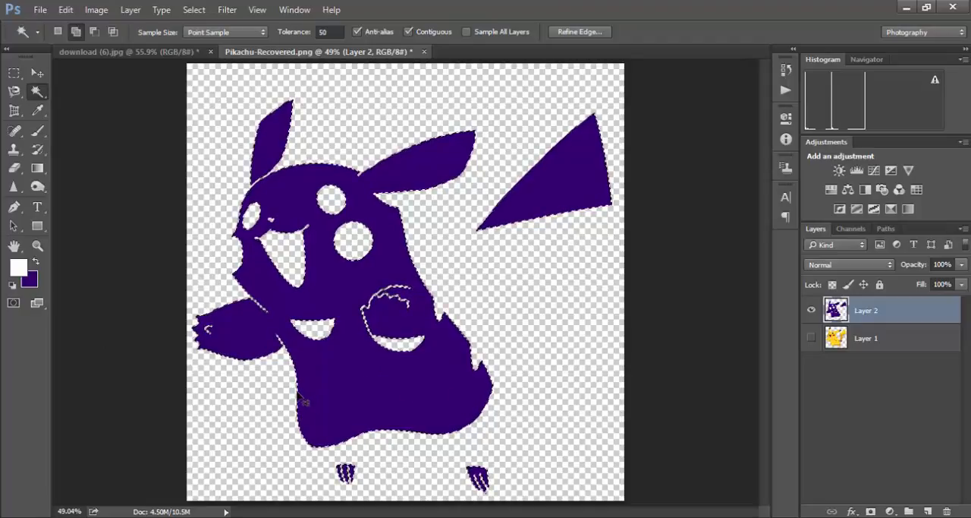
key(ctrl+d)
click(809, 339)
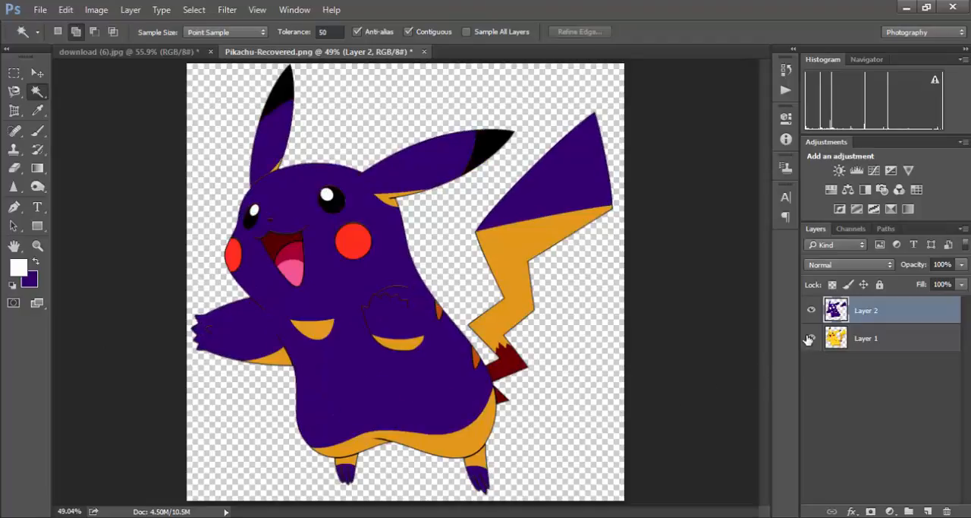
- Select the orange shading on Layer 1's body, legs, arms, ears and tail with the Magic Wand and copy it to a new layer
click(492, 249)
click(678, 357)
click(886, 338)
click(480, 454)
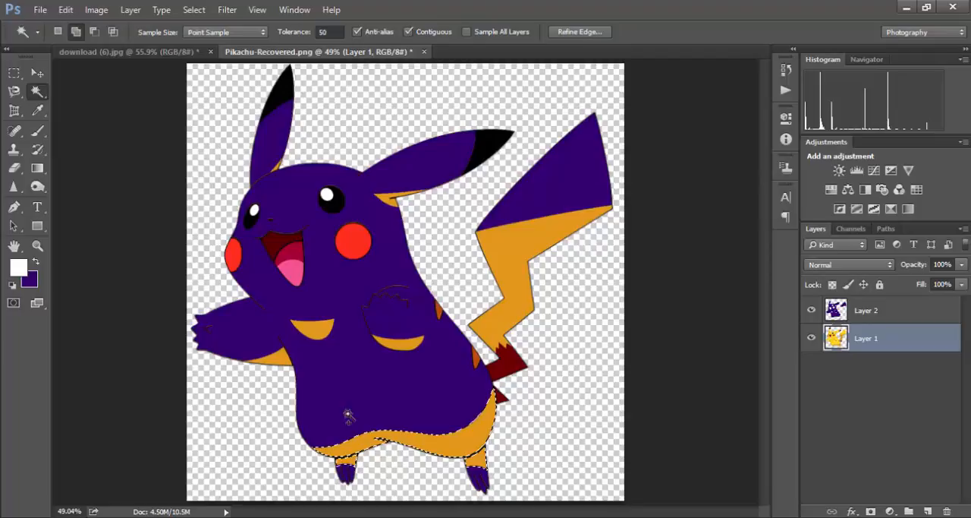
click(320, 334)
click(281, 358)
click(400, 346)
click(514, 256)
click(388, 199)
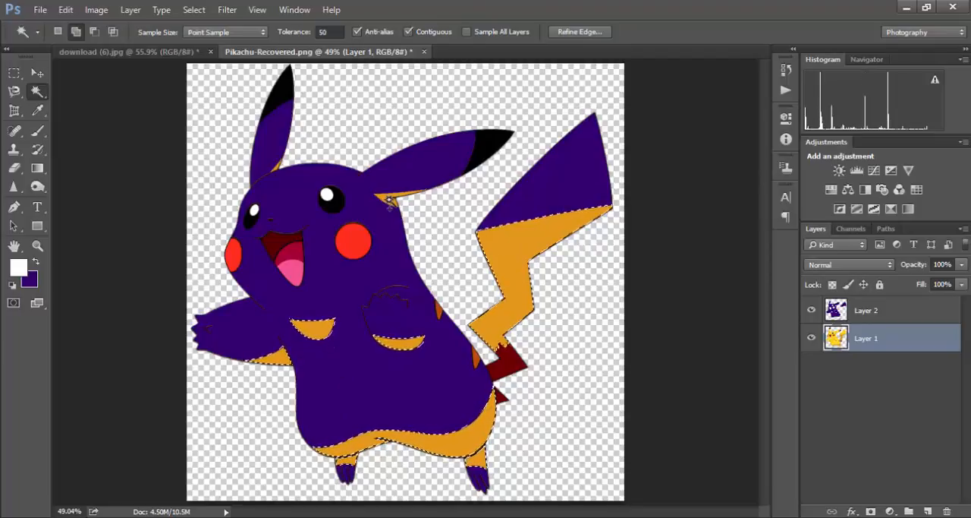
click(278, 172)
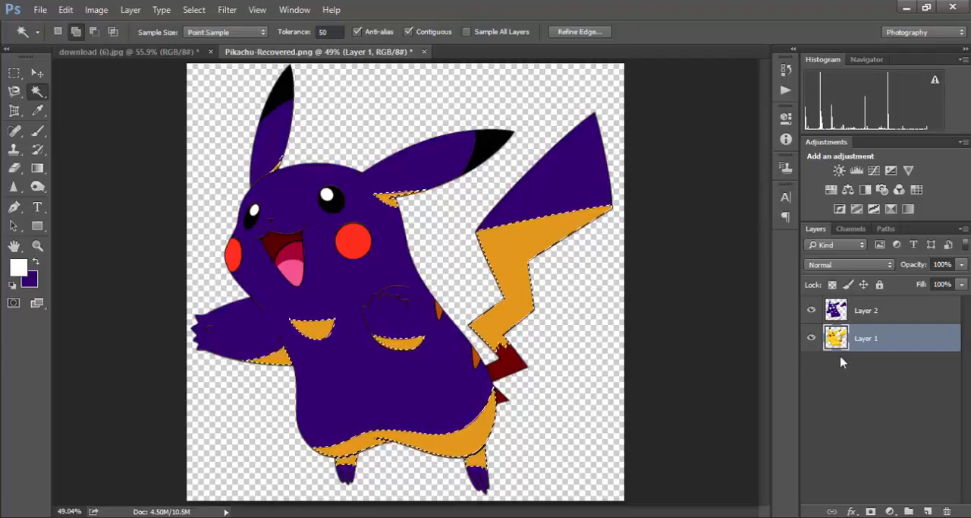
key(ctrl+j)
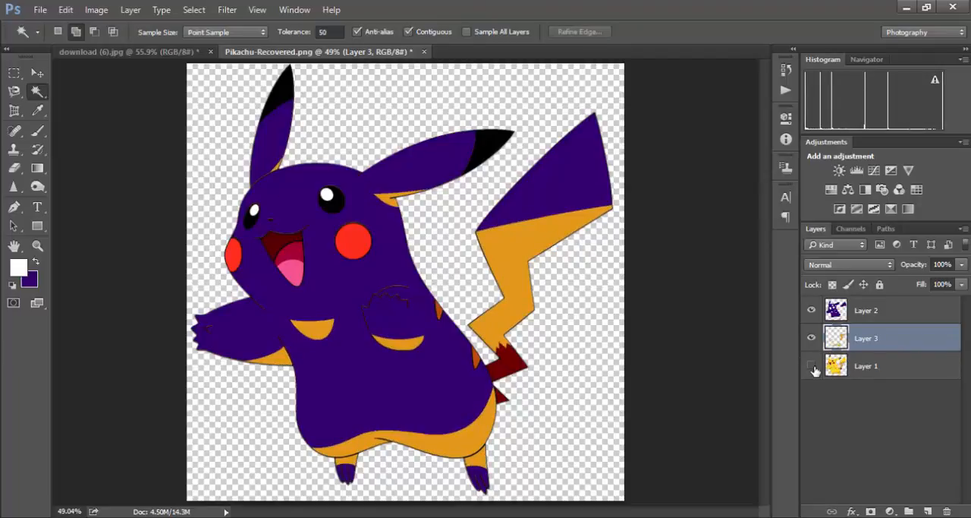
- Hide Layers 1 and 2 to inspect the shading copied onto Layer 3, and show both again
click(812, 366)
click(811, 311)
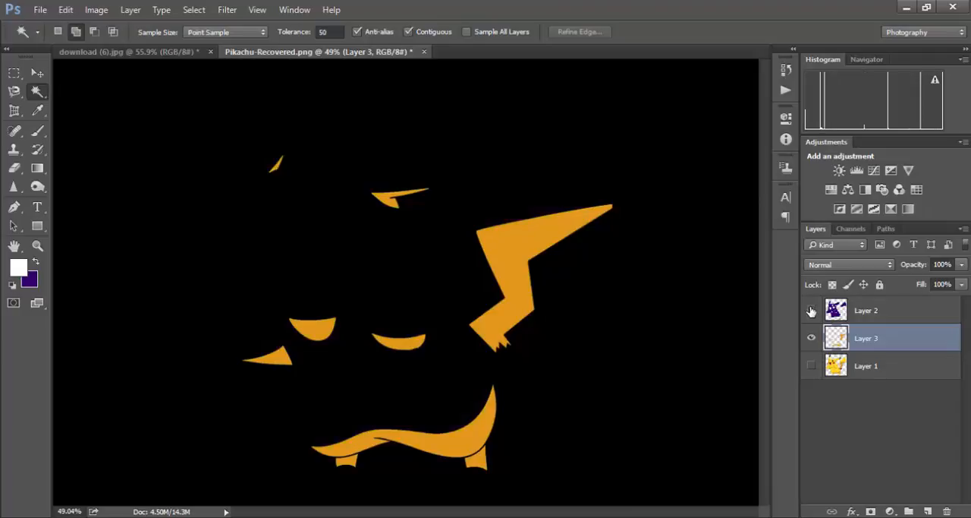
click(811, 311)
click(811, 366)
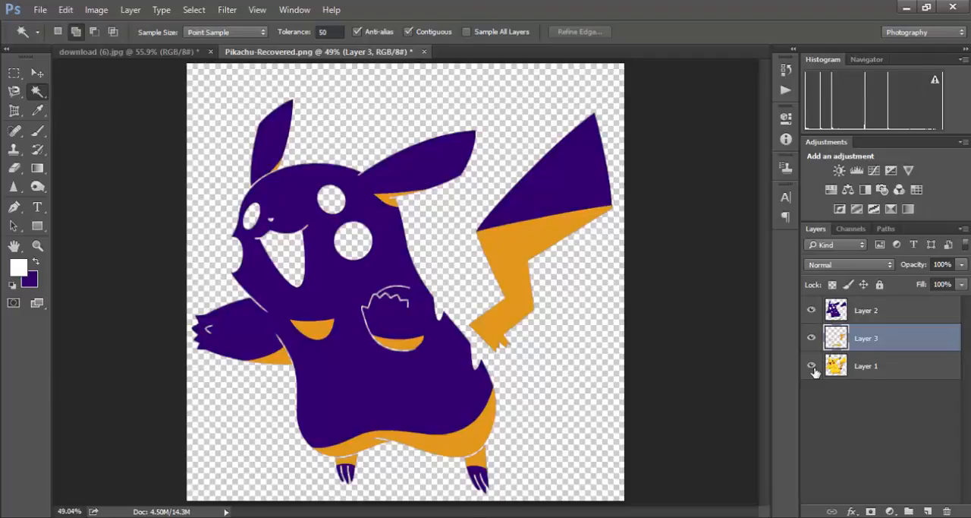
- Load Layer 3's shading as a selection, set the background colour to purple 582f8c, fill with it and deselect
ctrl+click(839, 336)
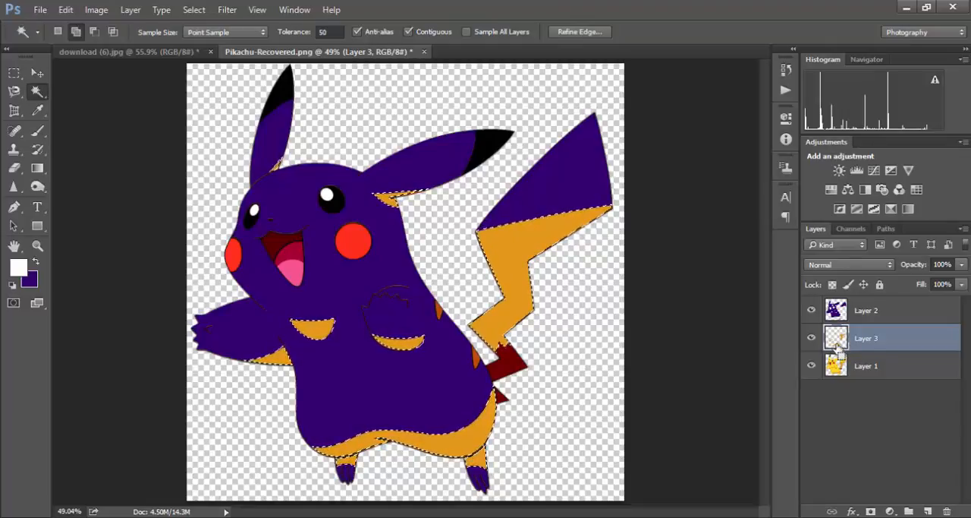
click(32, 283)
click(423, 210)
click(417, 133)
drag(417, 148, 423, 202)
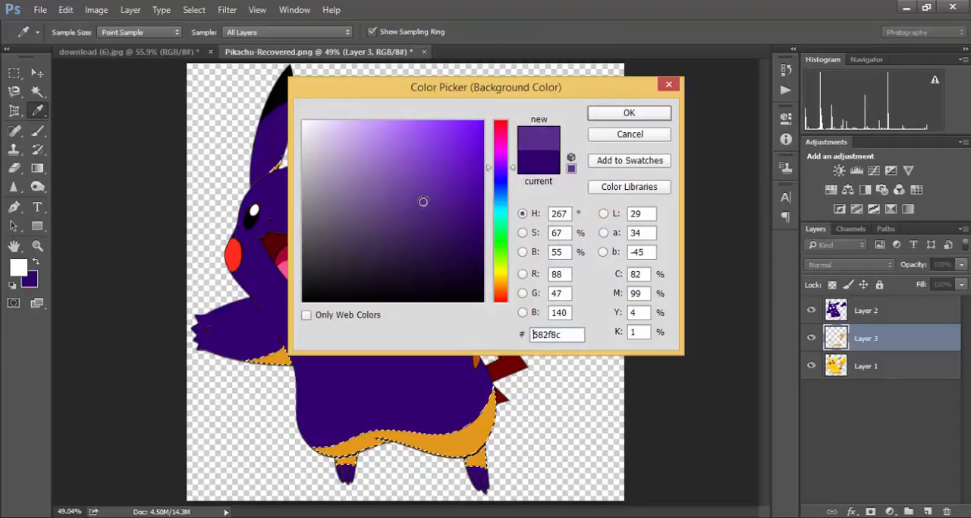
click(654, 113)
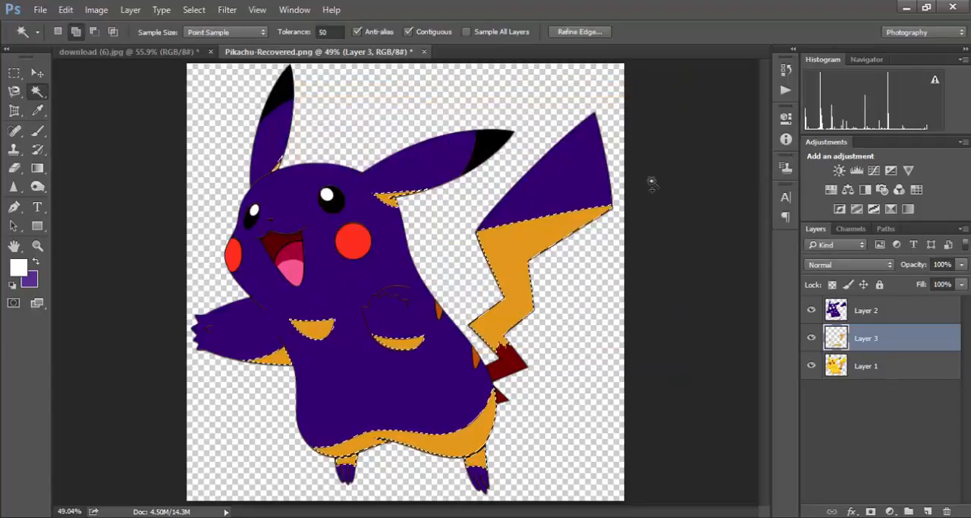
key(ctrl+BackSpace)
key(ctrl+d)
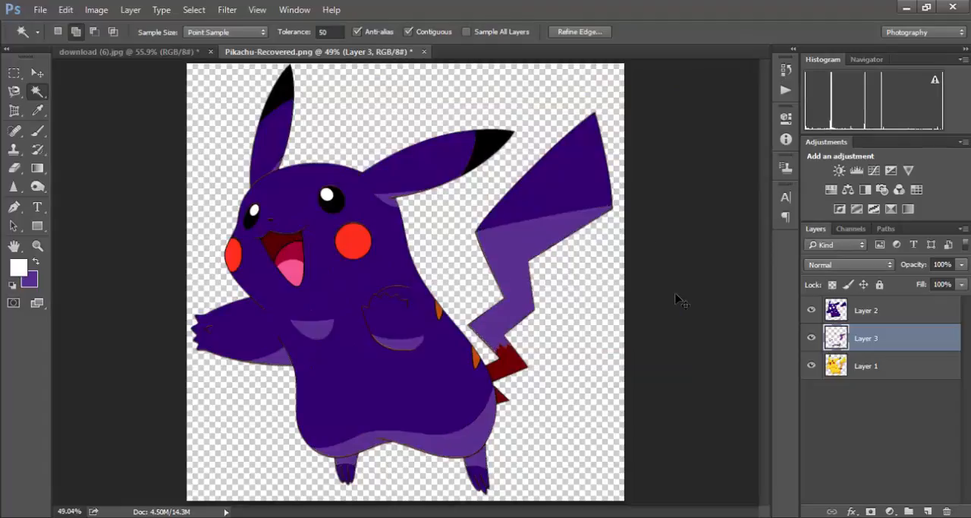
click(821, 422)
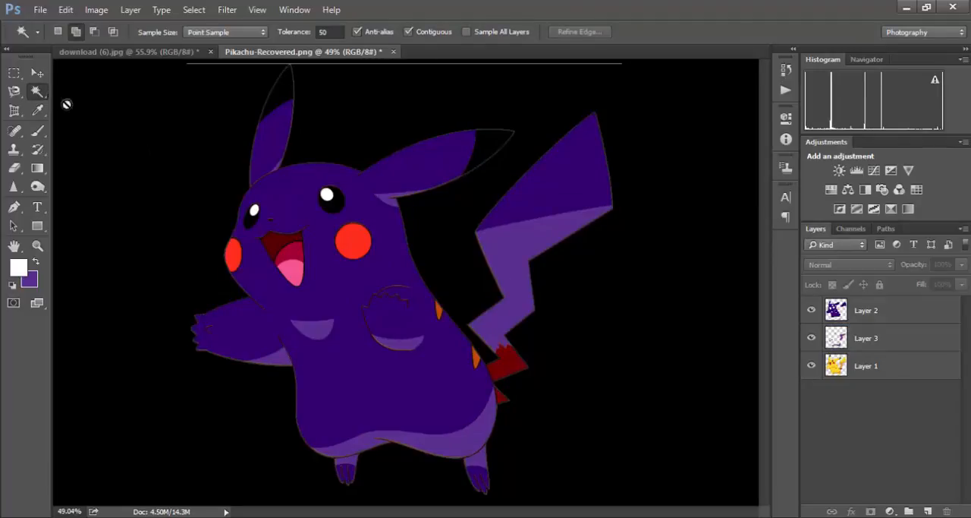
click(41, 74)
click(143, 151)
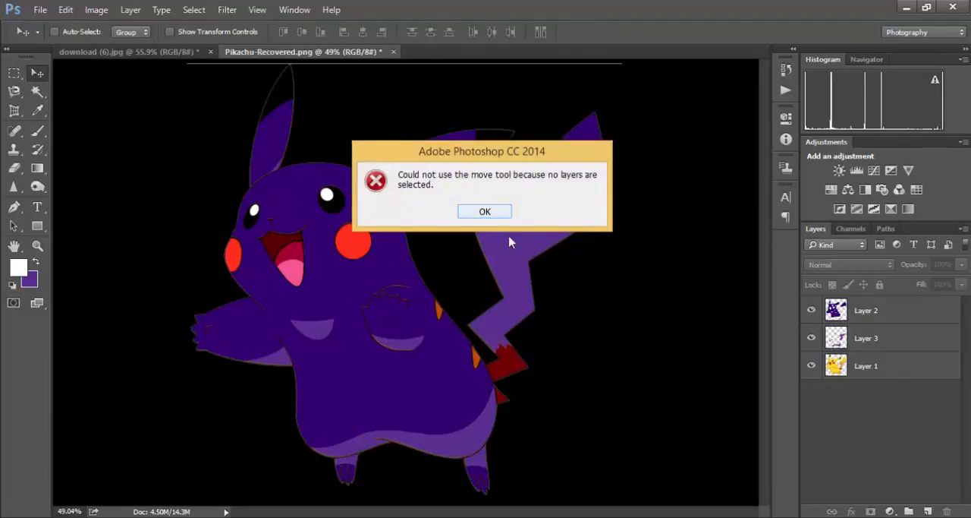
click(485, 211)
click(571, 243)
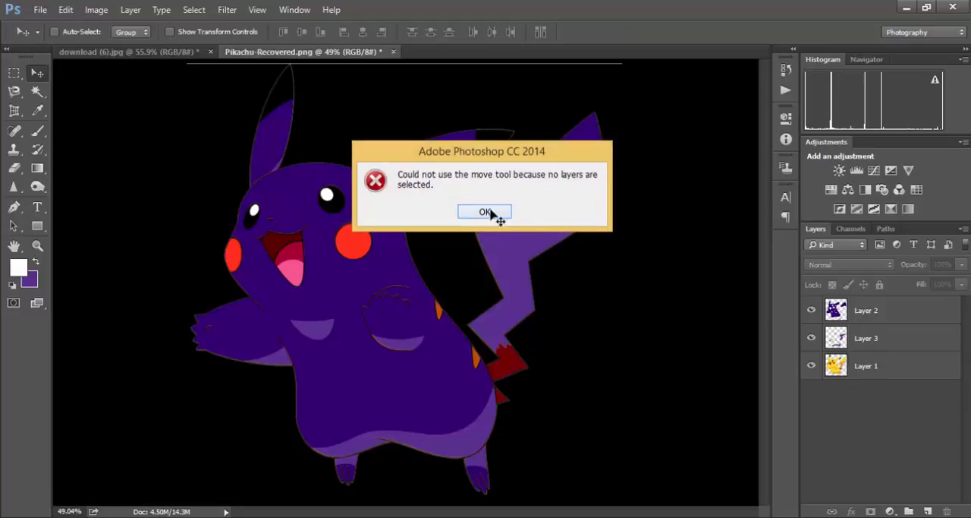
click(486, 212)
click(581, 261)
click(485, 211)
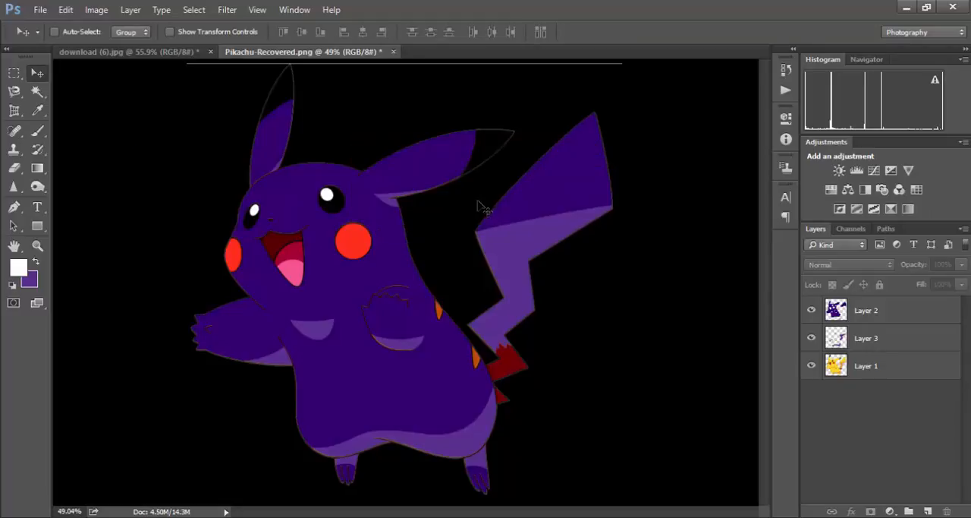
click(894, 339)
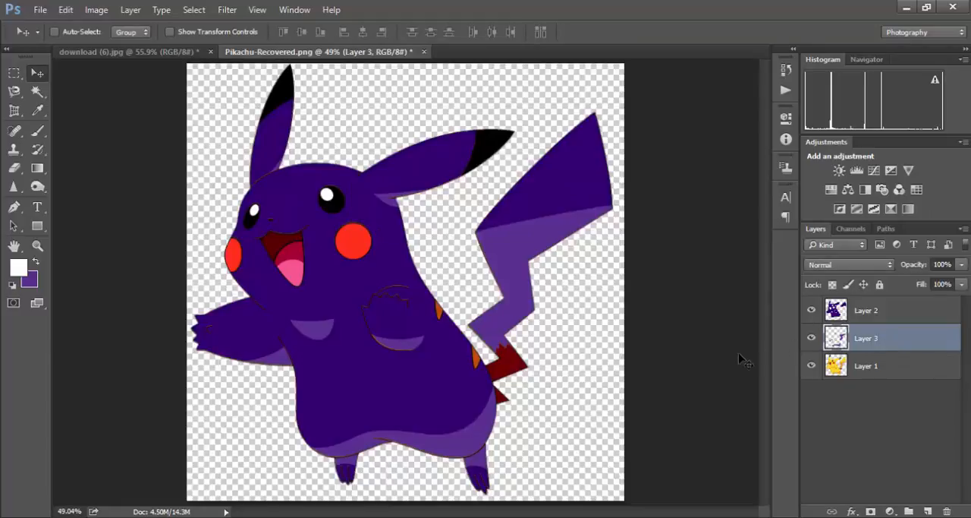
click(37, 91)
click(440, 324)
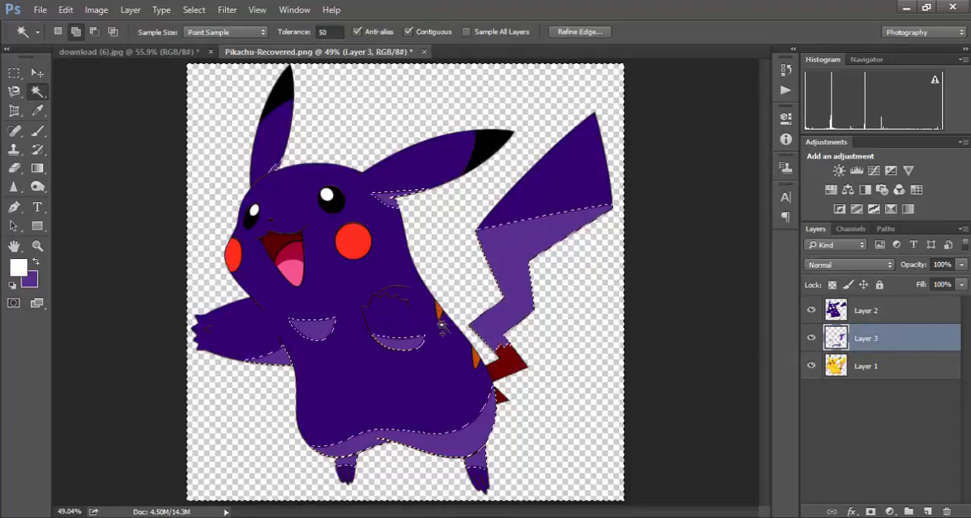
key(ctrl+d)
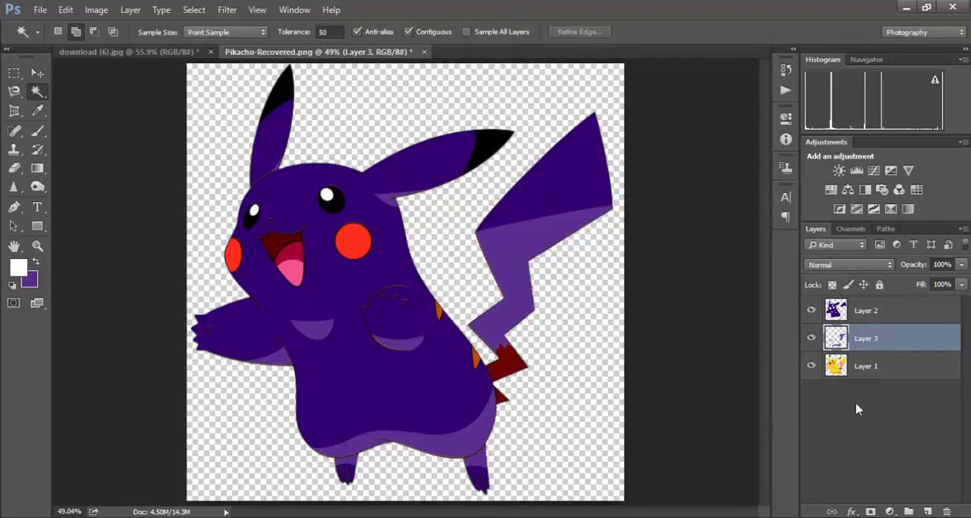
- Select the two orange back stripes on Layer 1 with the Magic Wand, fill them with the lighter purple and deselect
click(888, 372)
click(437, 311)
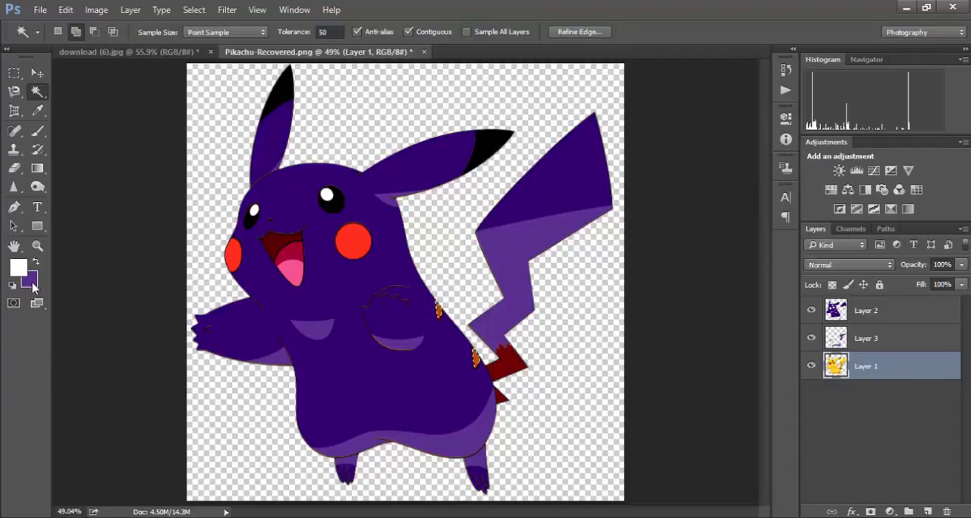
click(299, 341)
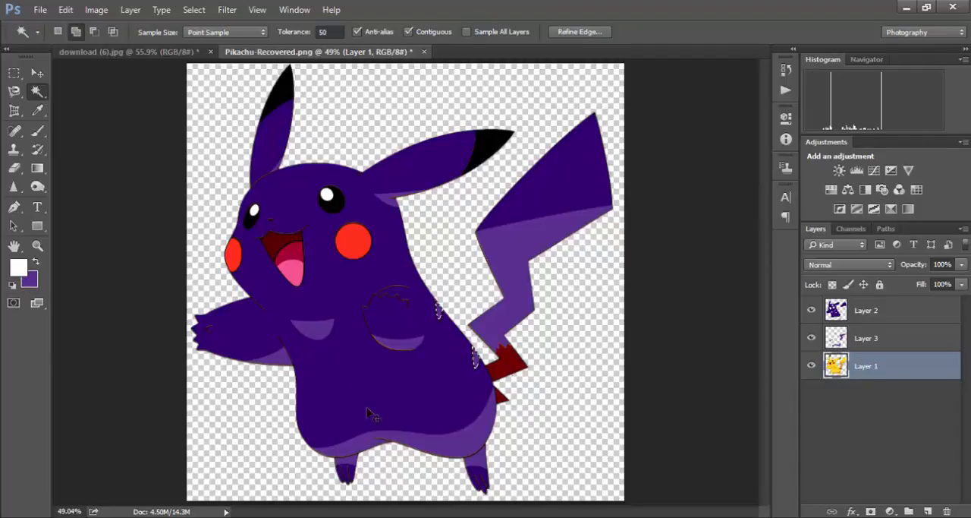
key(ctrl+d)
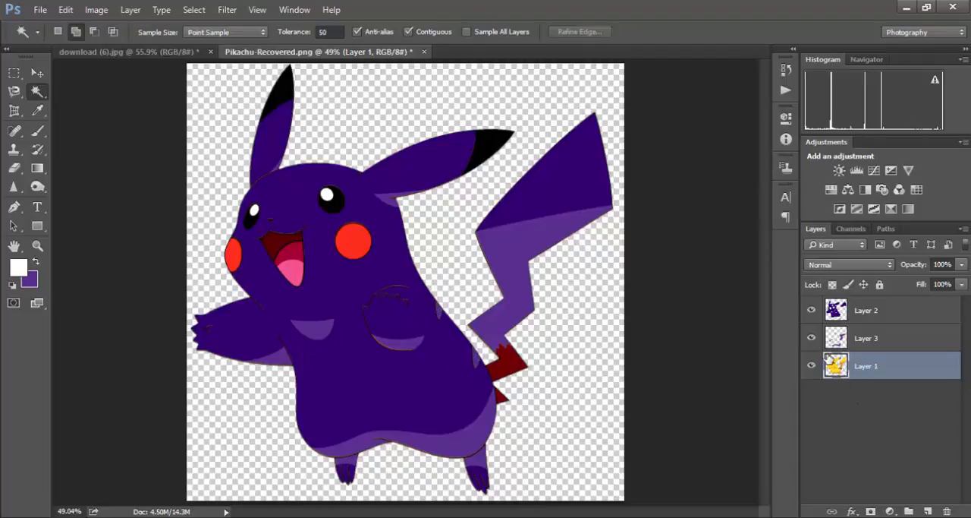
- Hide Layers 2 and 3 to inspect the recoloured stripes on Layer 1, show both layers again and clear the selection
click(811, 338)
click(811, 310)
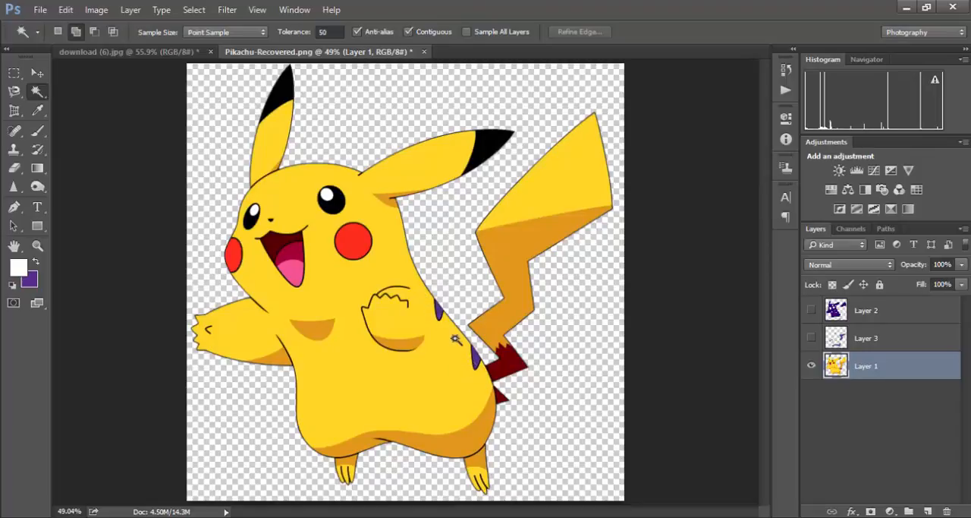
key(ctrl+z)
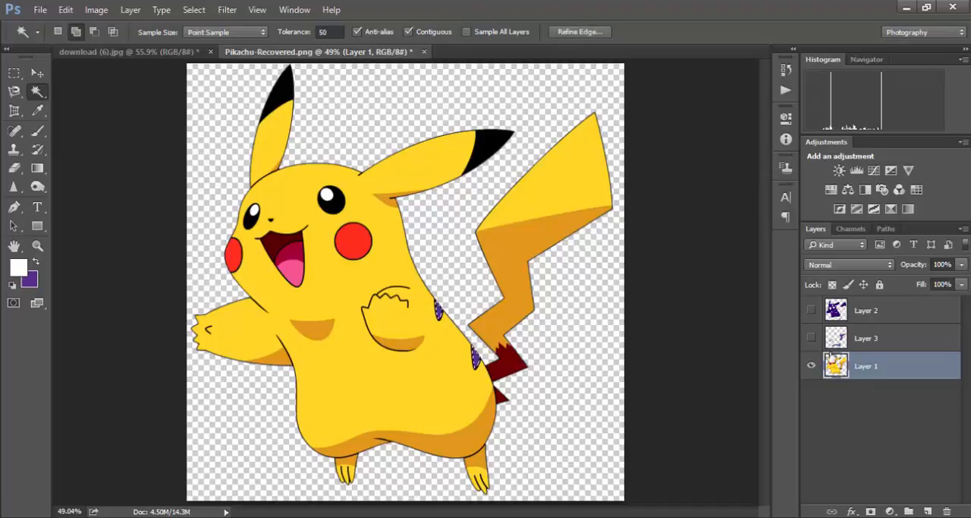
click(811, 337)
click(811, 310)
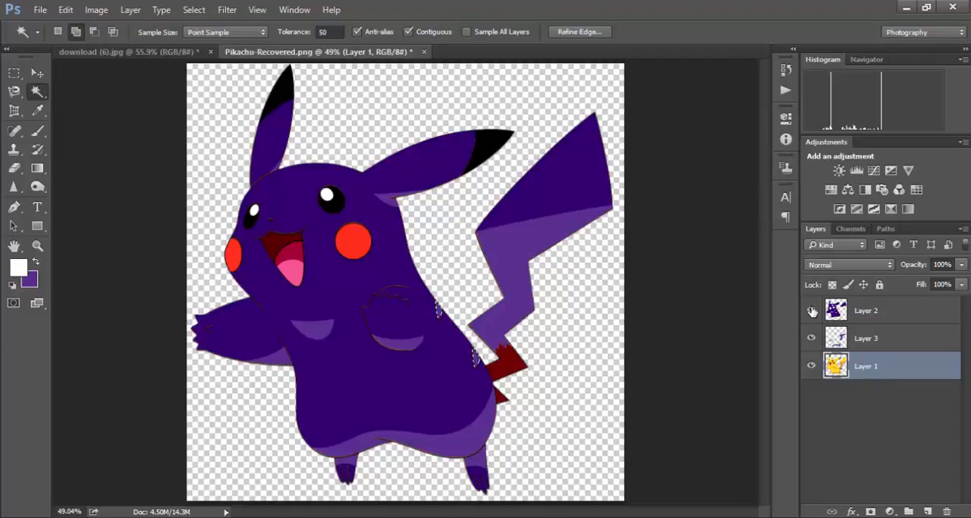
key(ctrl+d)
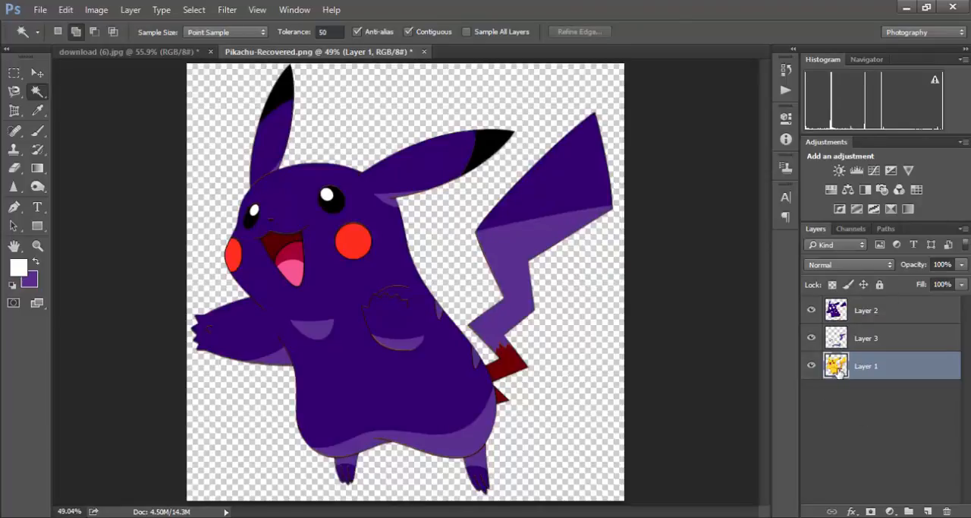
- Select the dark red tail base on Layer 1, fill it with teal 2f838d as the background colour and deselect
click(517, 368)
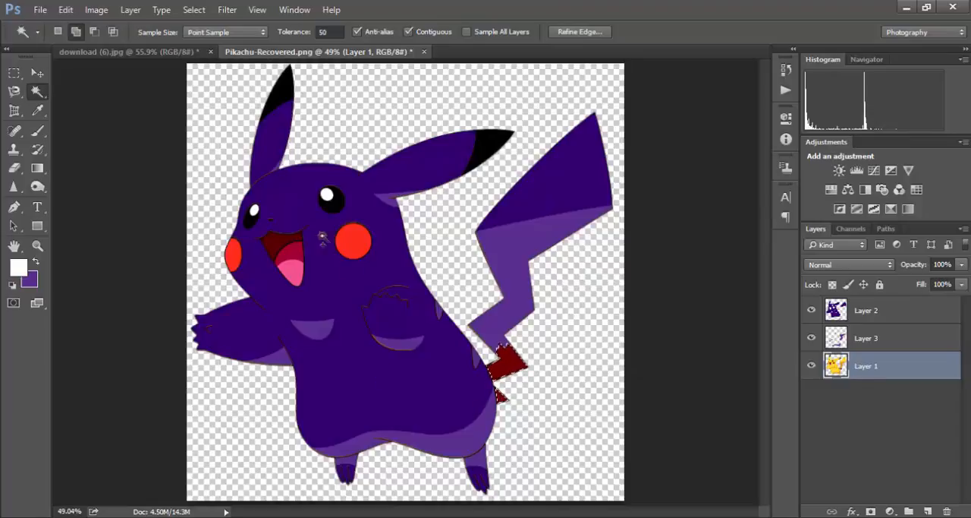
click(30, 281)
mouse_move(493, 212)
mouse_down()
mouse_move(503, 198)
mouse_move(503, 208)
mouse_up()
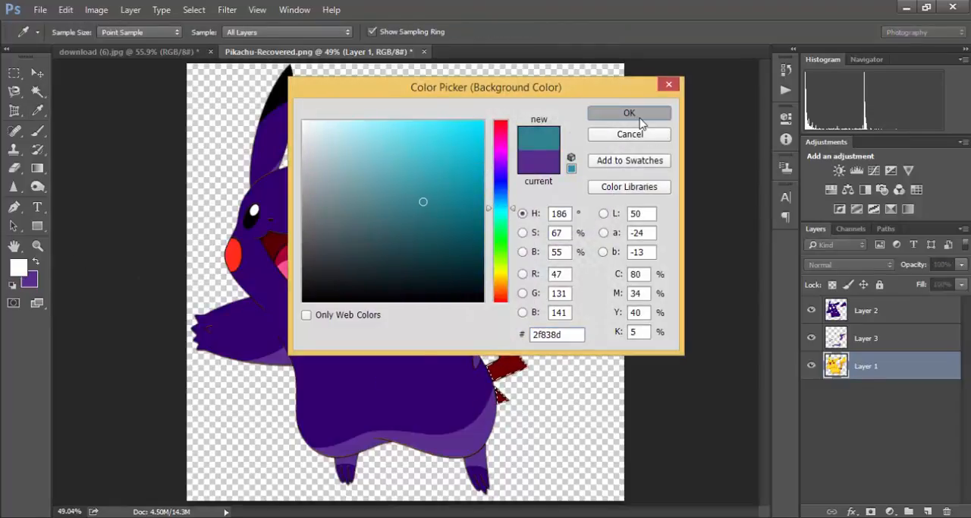
click(630, 113)
key(ctrl+BackSpace)
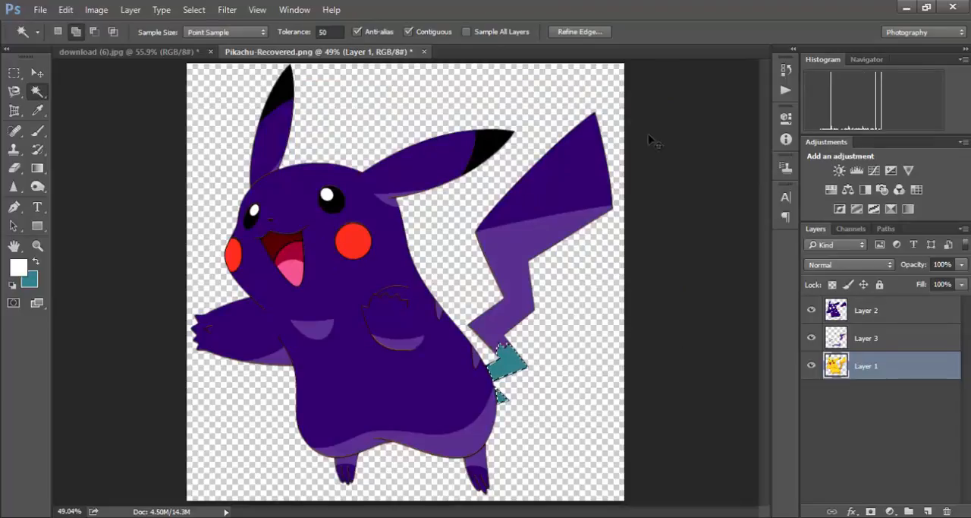
key(ctrl+d)
- Select both red cheeks on Layer 1, fill them with a light cyan background colour, deselect and switch to the Move tool
click(346, 242)
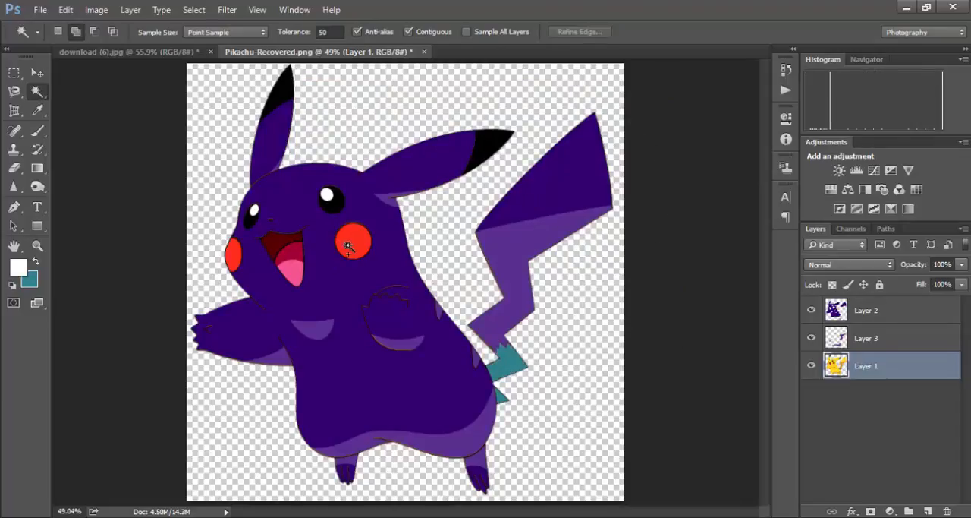
click(230, 260)
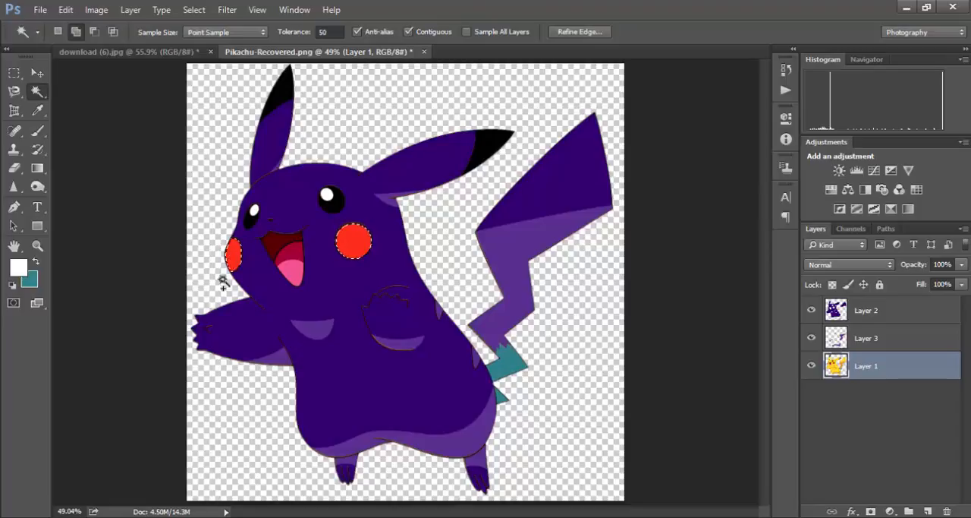
click(32, 283)
drag(386, 141, 385, 132)
click(632, 119)
key(ctrl+BackSpace)
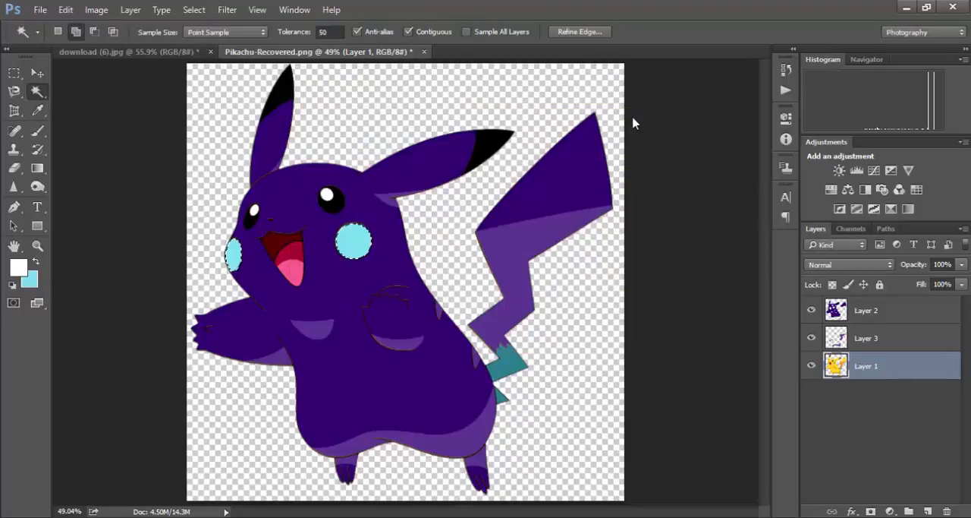
key(ctrl+d)
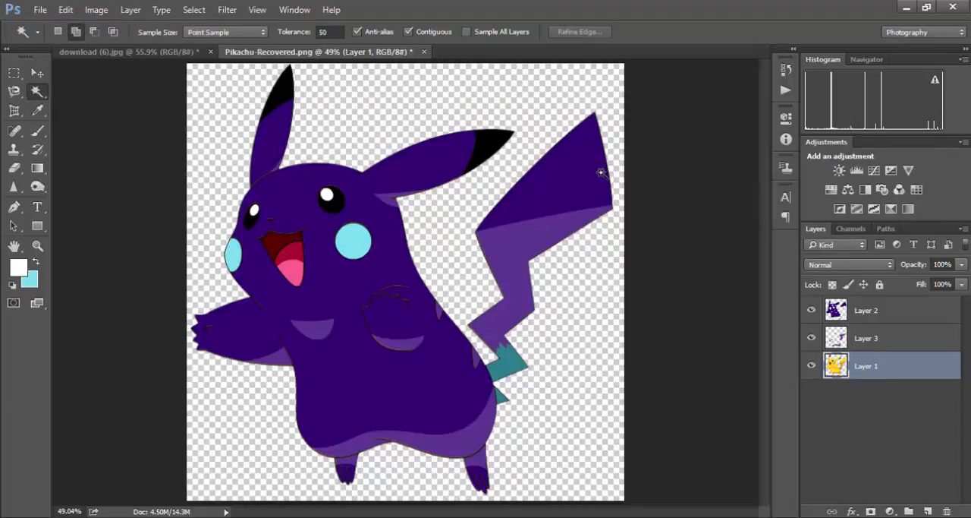
click(37, 73)
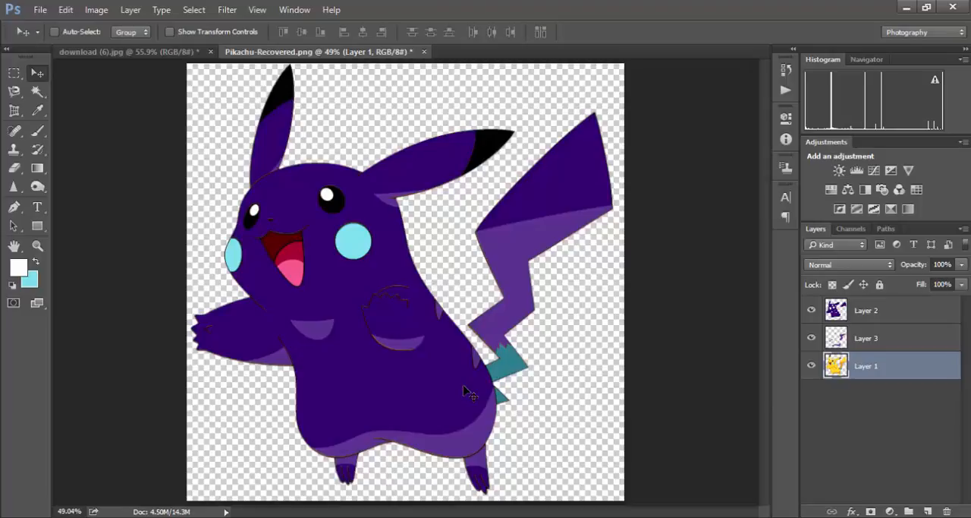
- Choose the Quick Selection tool, switch to the clock image download (6).jpg and revert it to its saved version
click(38, 91)
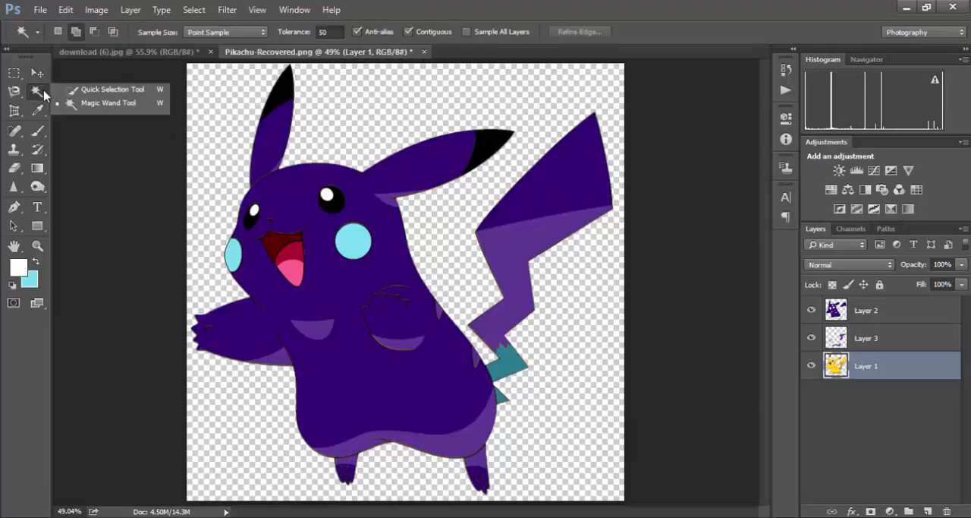
click(100, 91)
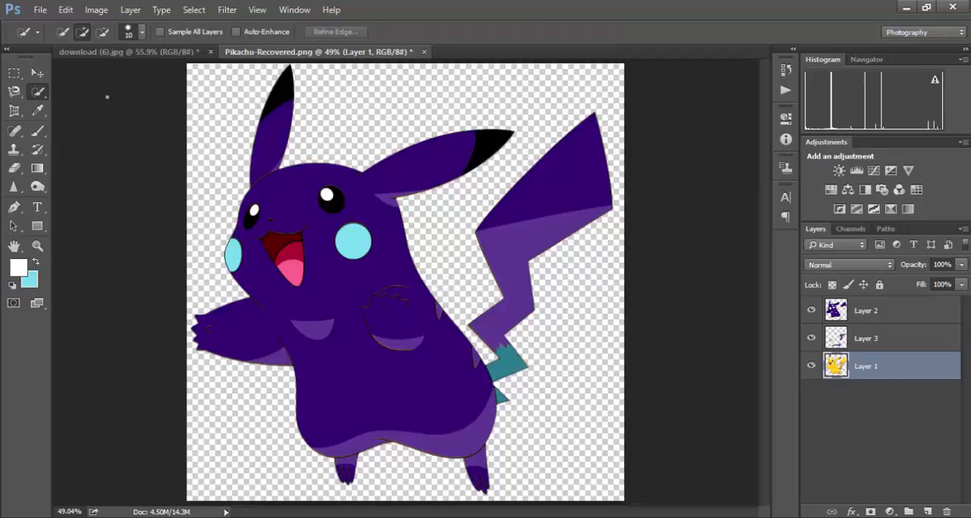
click(146, 52)
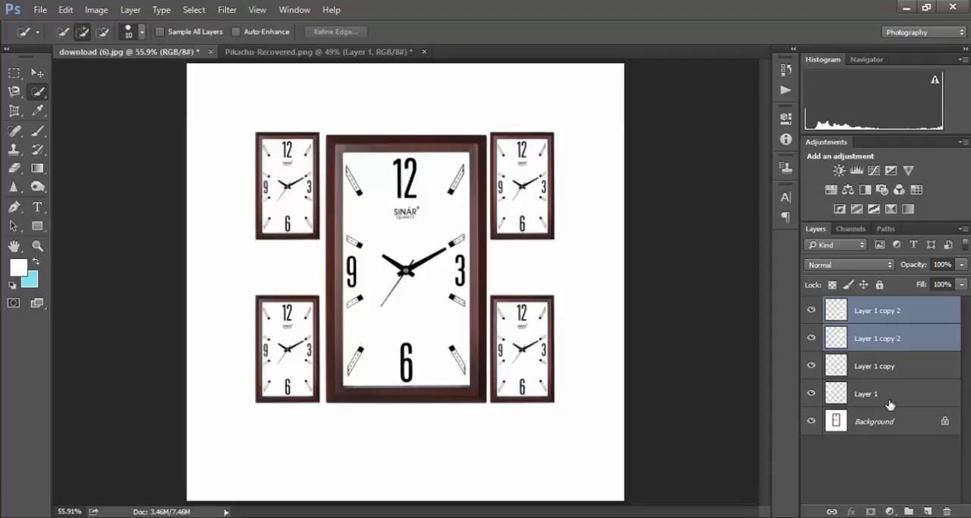
key(F12)
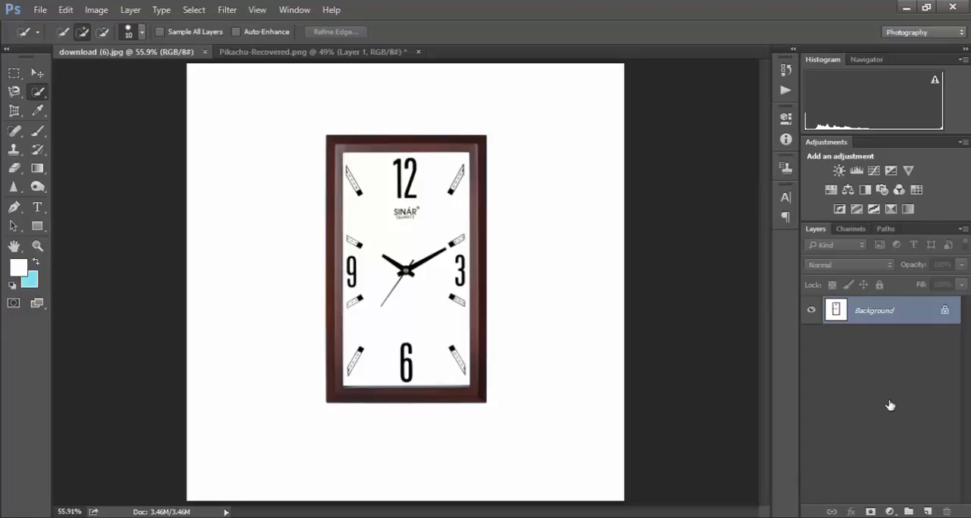
- Review the Quick Selection brush options, then select the wall clock on the Background layer with the tool in add mode
click(36, 72)
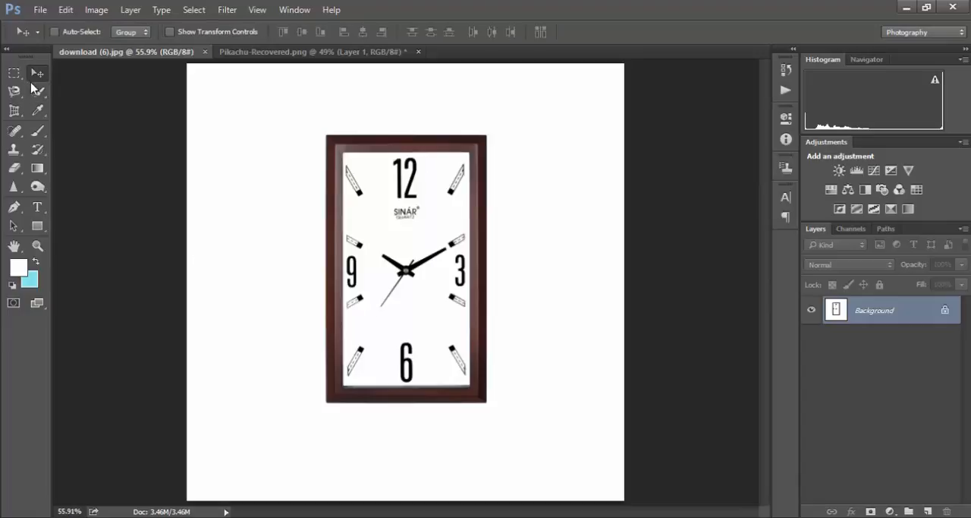
click(37, 91)
click(91, 90)
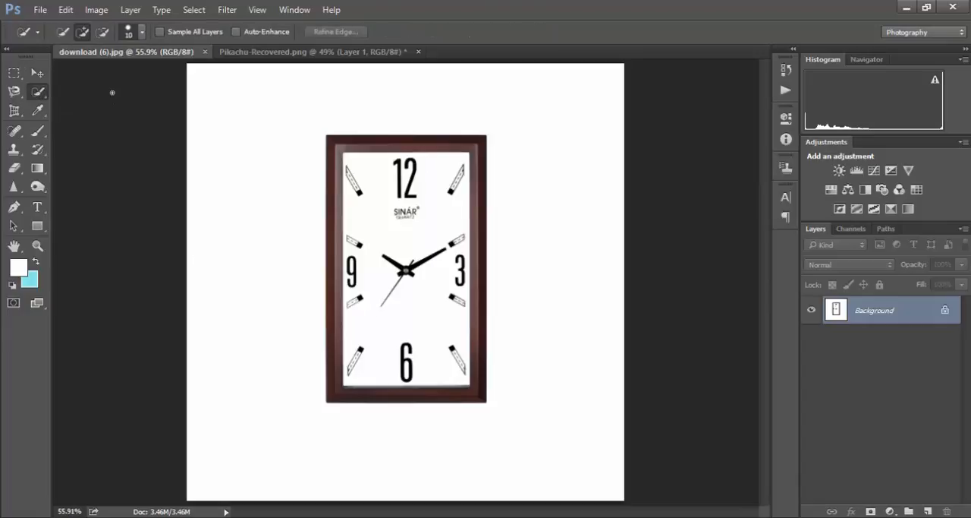
click(80, 34)
click(142, 34)
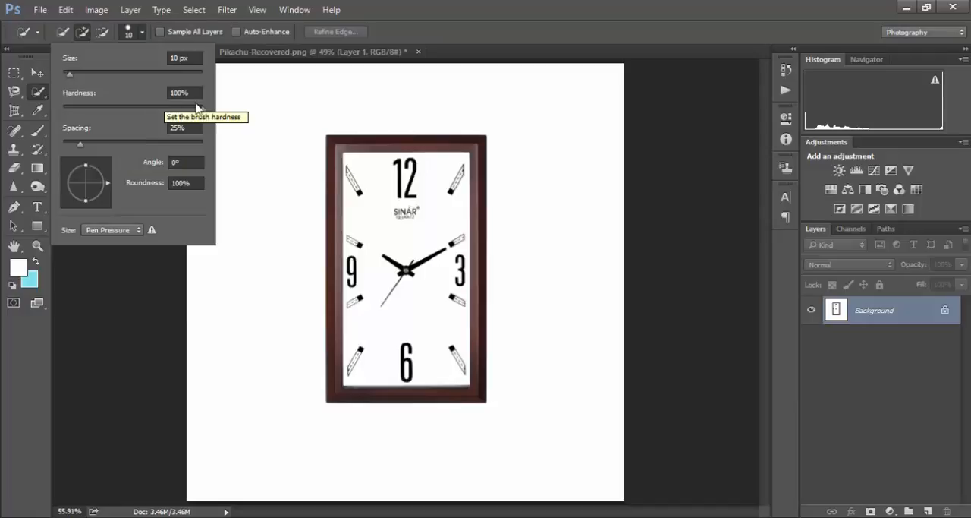
click(142, 32)
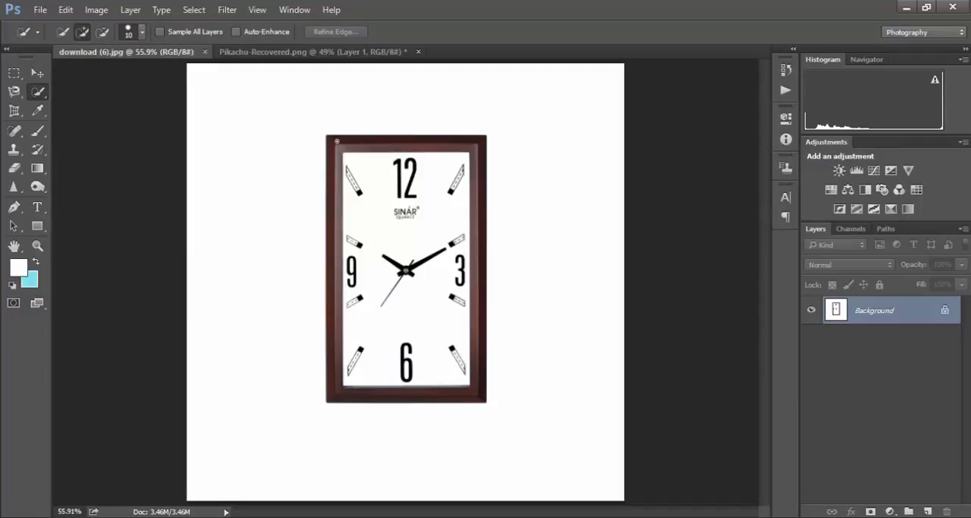
mouse_move(382, 145)
mouse_down()
mouse_move(488, 152)
mouse_move(464, 186)
mouse_move(348, 188)
mouse_move(425, 243)
mouse_move(442, 361)
mouse_move(455, 389)
mouse_move(472, 387)
mouse_move(413, 374)
mouse_move(361, 266)
mouse_move(362, 229)
mouse_up()
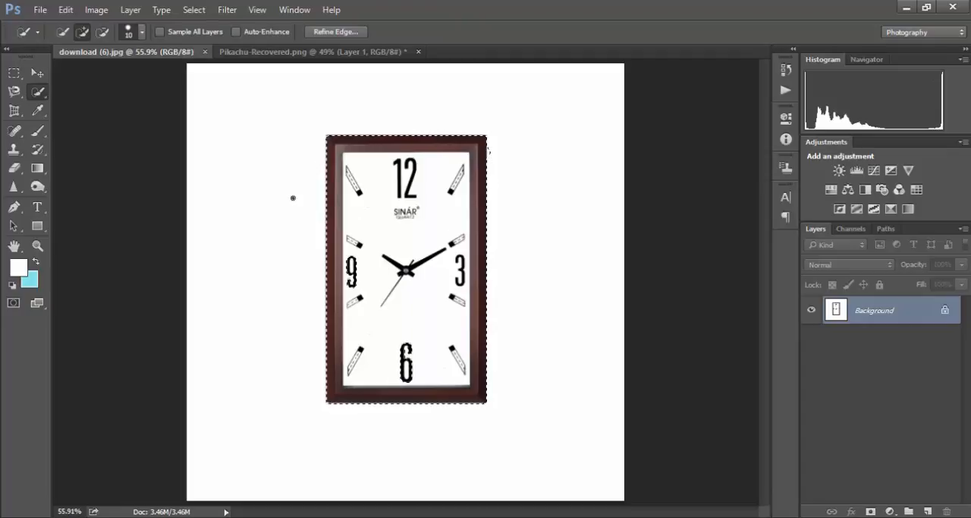
- Copy the selected clock onto a new layer and shift the copy slightly with the Move tool
click(38, 74)
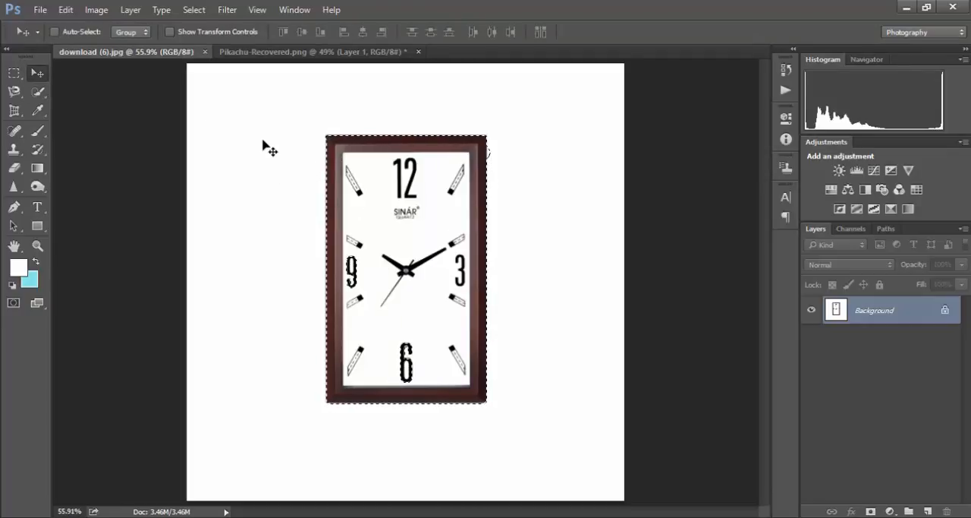
key(ctrl+j)
mouse_move(397, 254)
mouse_down()
mouse_move(315, 244)
mouse_move(265, 247)
mouse_move(224, 265)
mouse_move(230, 245)
mouse_move(511, 294)
mouse_move(525, 250)
mouse_move(495, 258)
mouse_move(499, 298)
mouse_move(402, 245)
mouse_up()
- Switch to Pikachu-Recovered.png and step back through its history to undo the recolouring, the layer copies and the removal of the white background
click(369, 53)
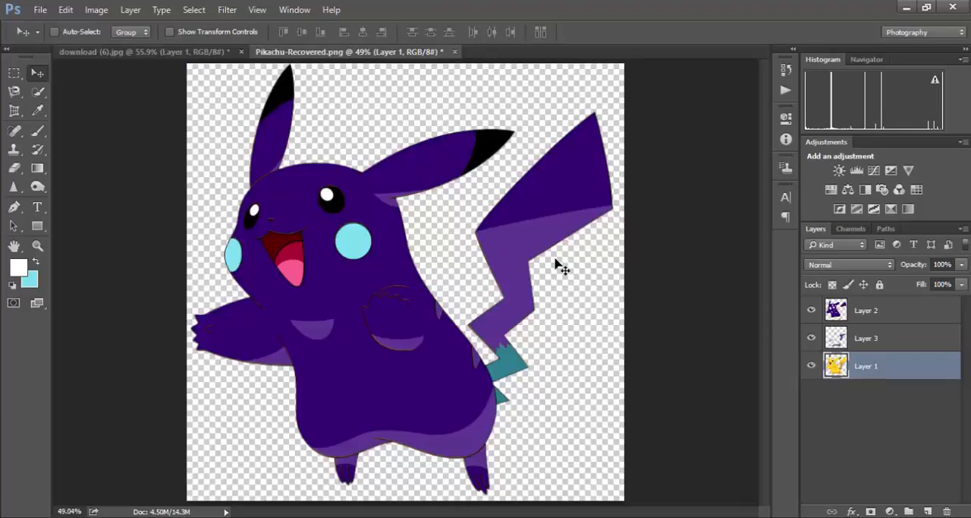
key(ctrl+alt+z)
key(ctrl+alt+z)
key(ctrl+alt+z)
key(ctrl+alt+z)
key(ctrl+alt+z)
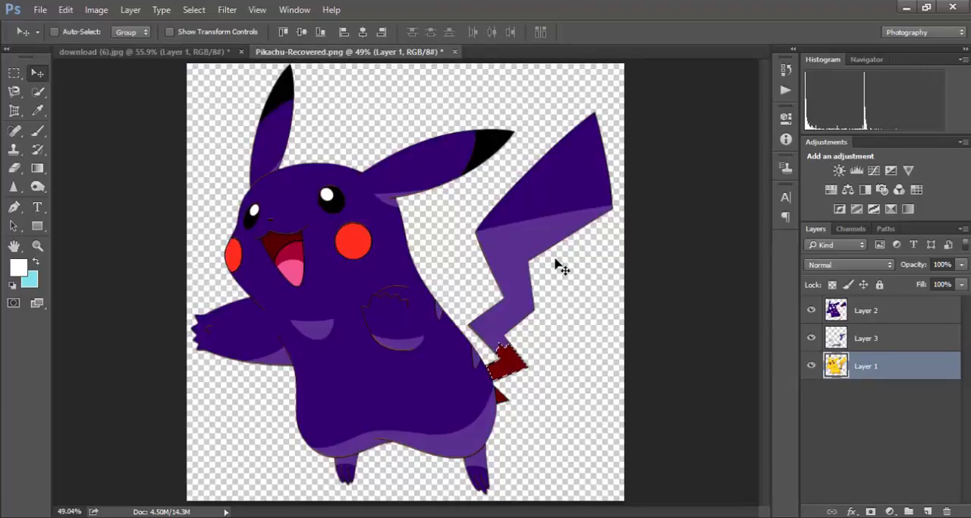
key(ctrl+alt+z)
key(ctrl+alt+z)
key(ctrl+alt+z)
key(ctrl+alt+z)
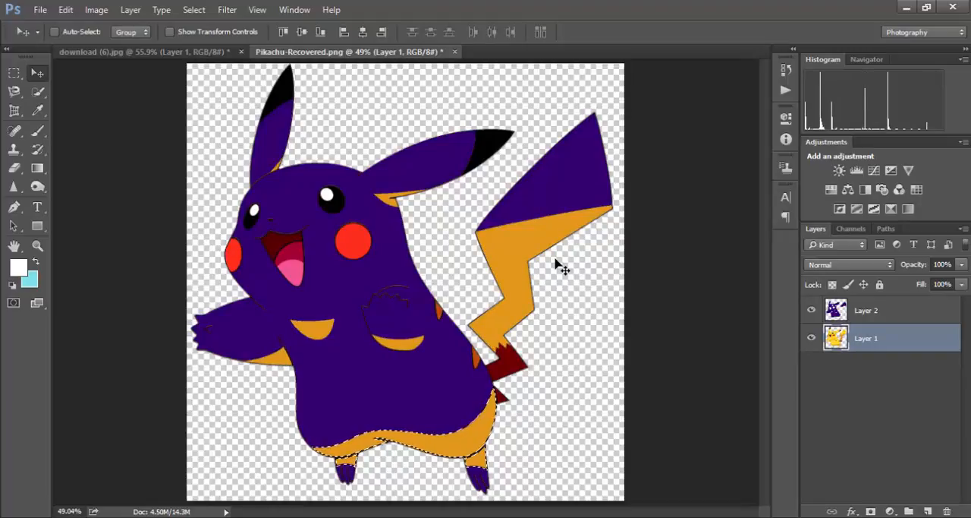
key(ctrl+alt+z)
key(ctrl+alt+z)
key(ctrl+alt+z)
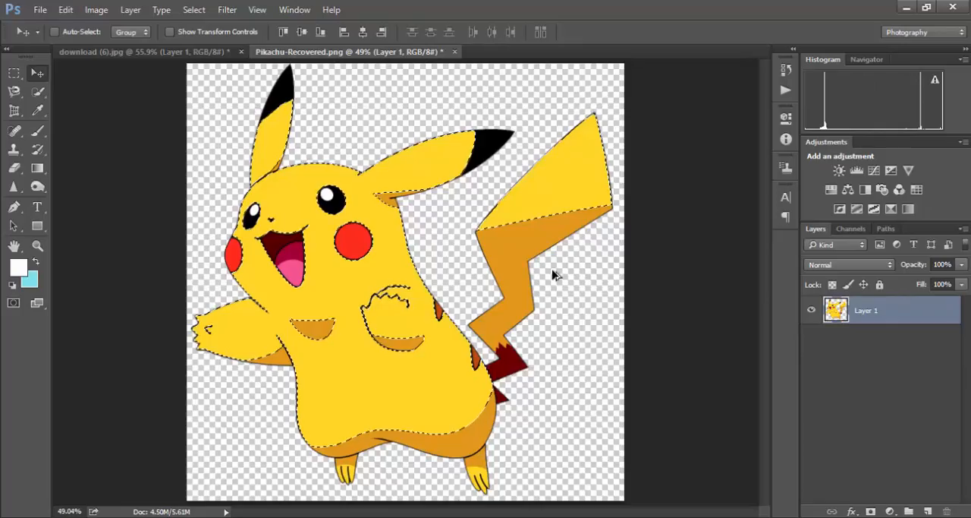
key(ctrl+d)
key(ctrl+alt+z)
key(ctrl+alt+z)
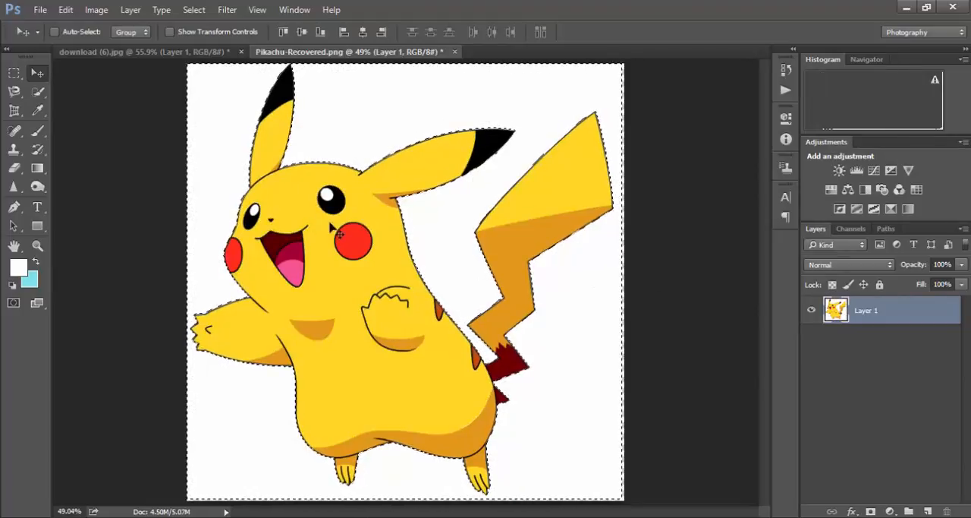
key(ctrl+shift+s)
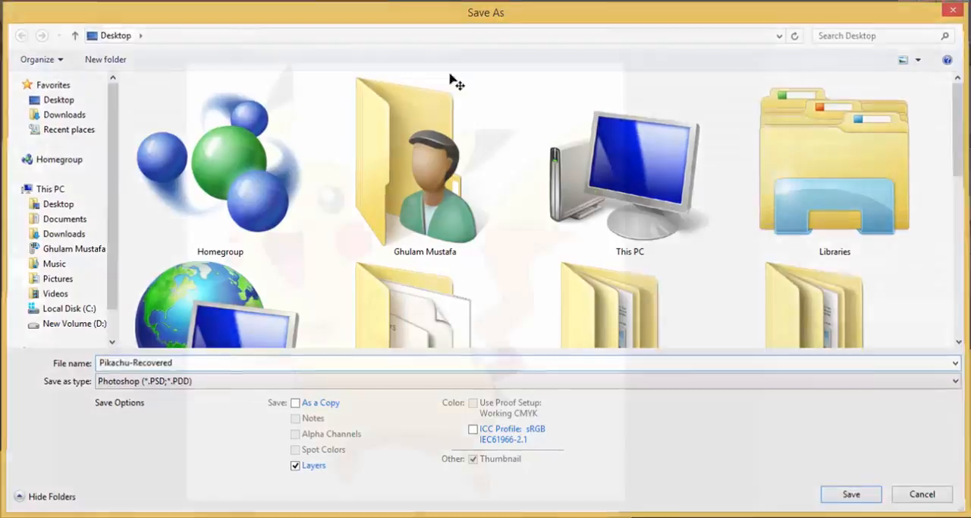
key(Escape)
- Select Pikachu's head, body, feet and tail on Layer 1 by brushing over them with the Quick Selection tool
click(37, 91)
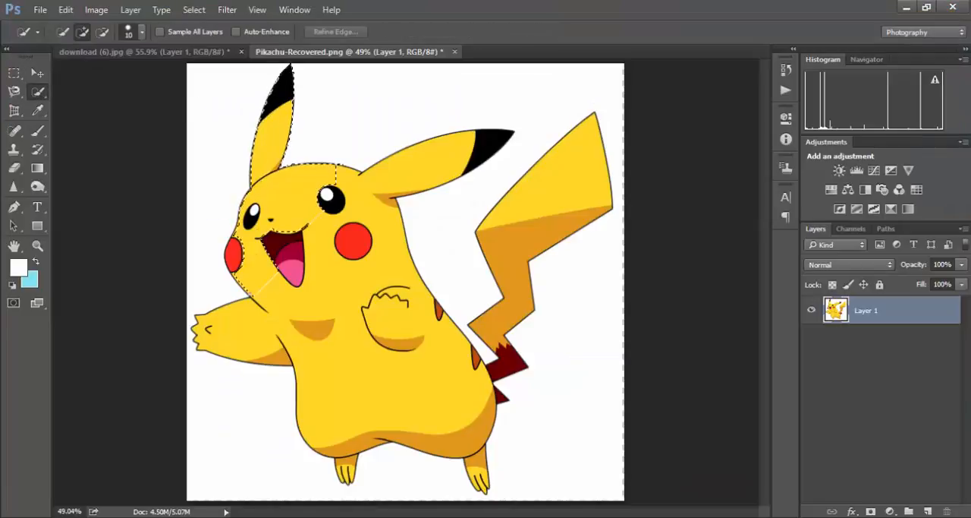
drag(356, 423, 347, 448)
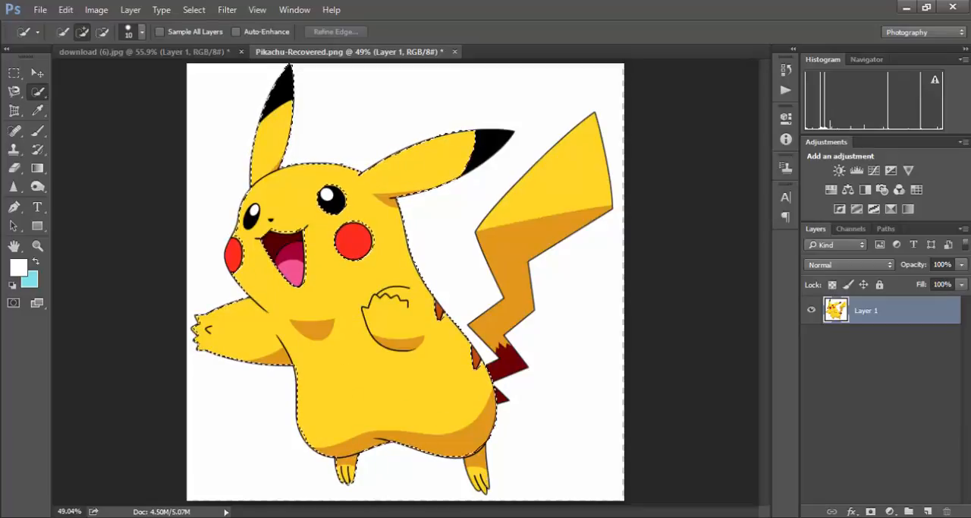
drag(475, 457, 480, 487)
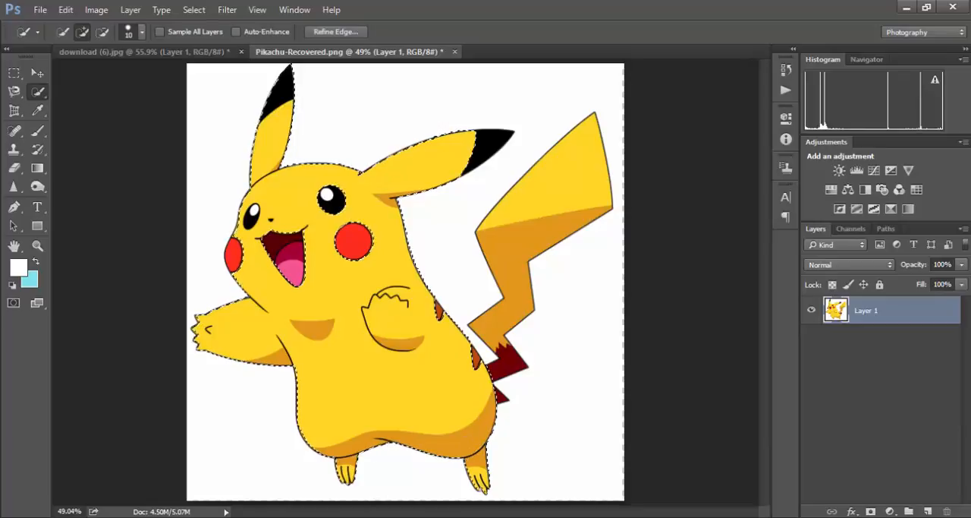
drag(499, 396, 507, 366)
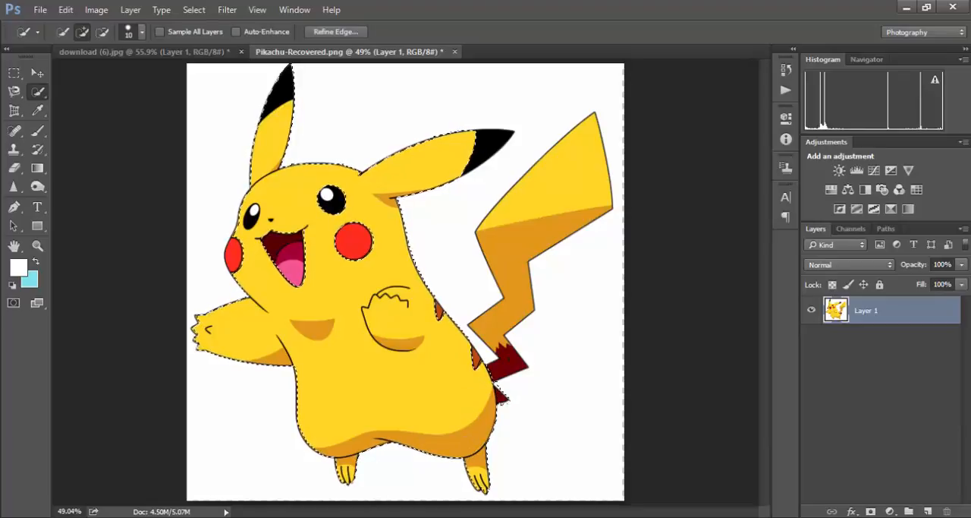
drag(501, 331, 517, 235)
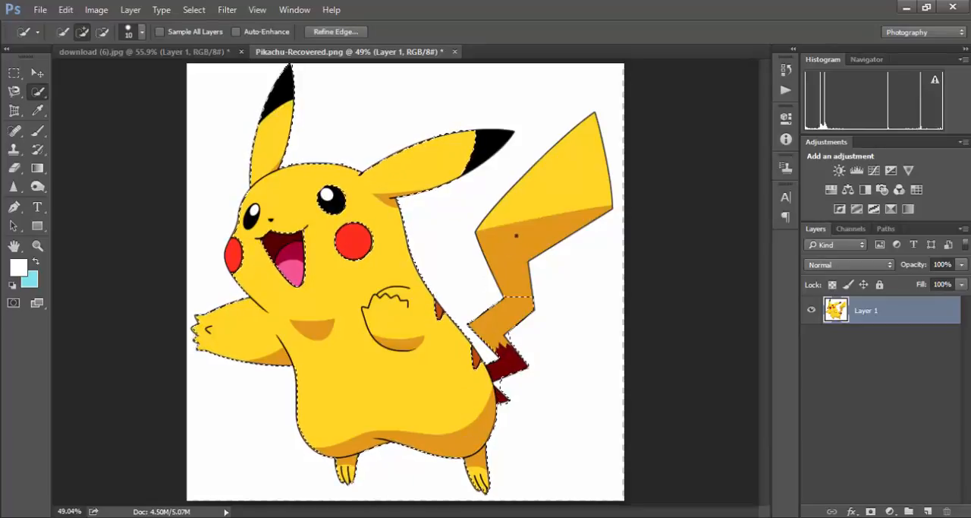
drag(538, 185, 577, 143)
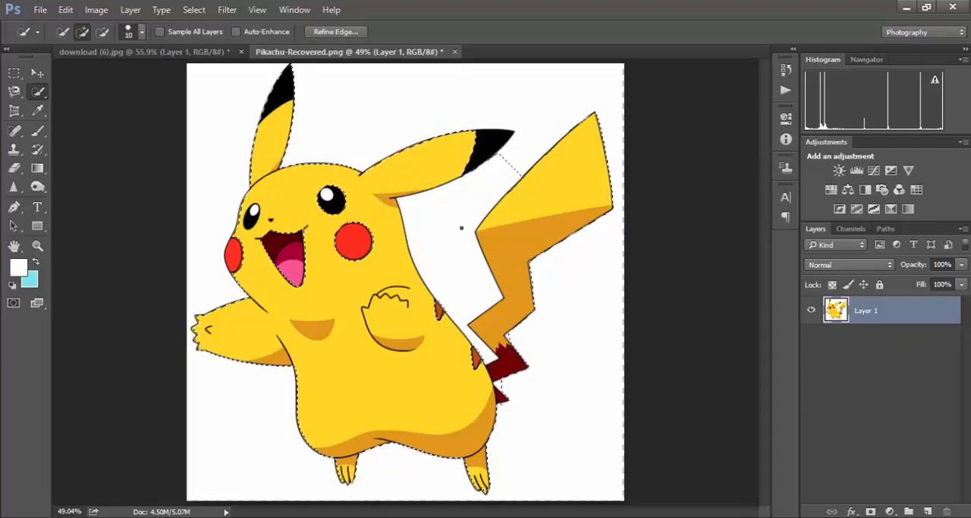
- Subtract the white gap between Pikachu's ear, back and tail from the selection with the Quick Selection tool
key(z)
drag(462, 228, 494, 202)
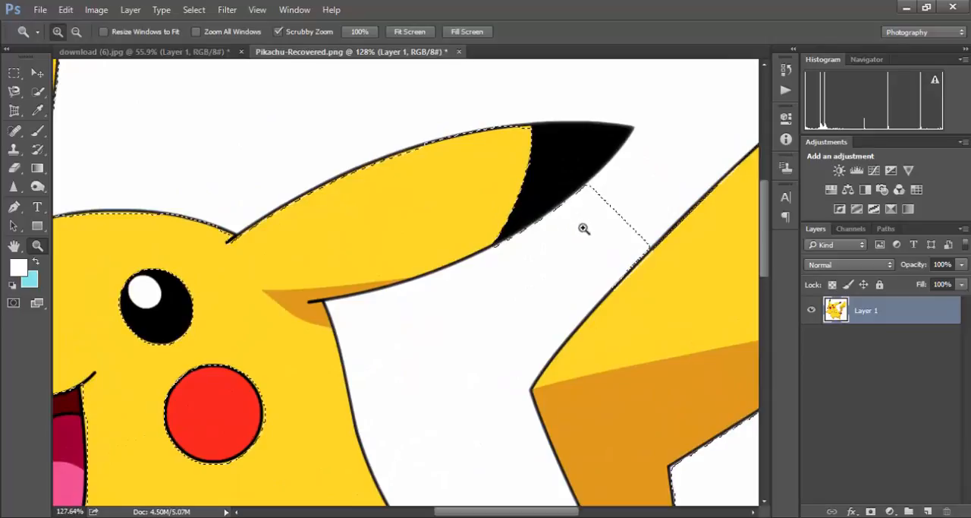
click(38, 91)
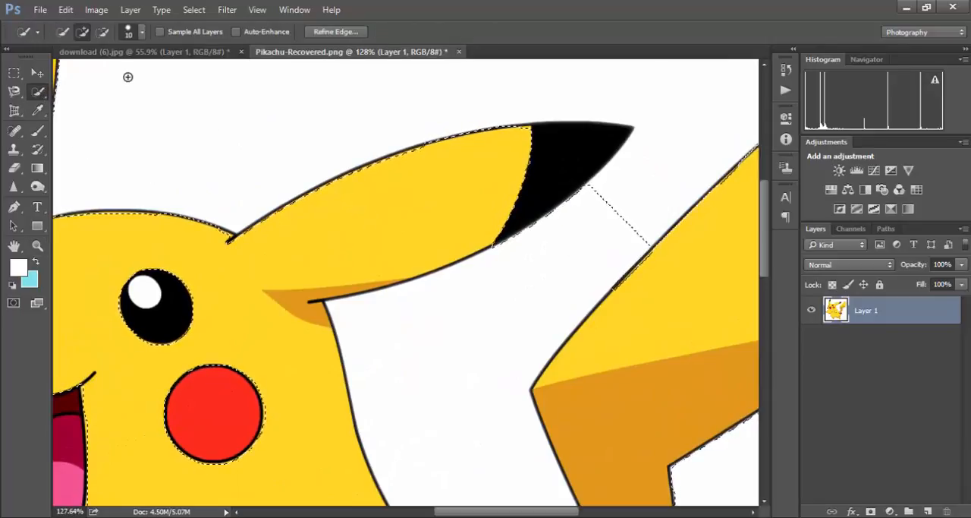
key(alt)
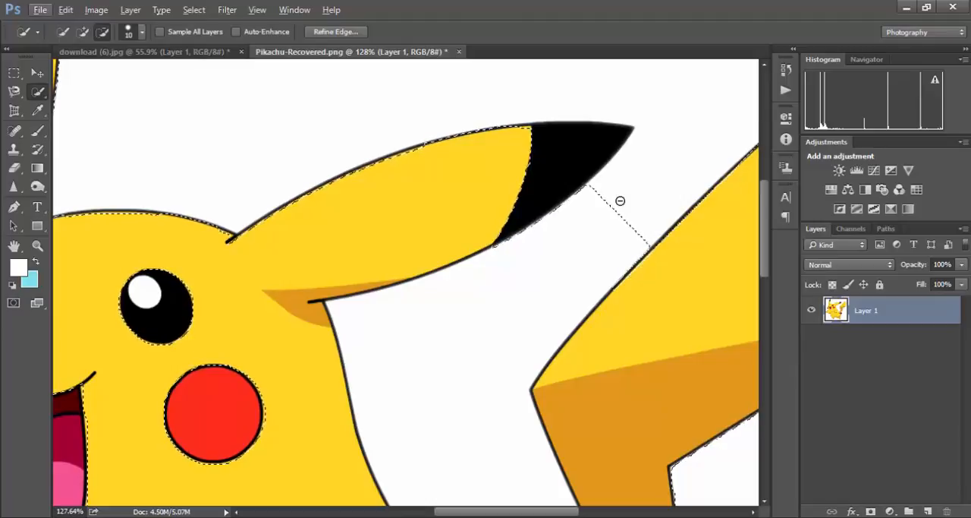
click(101, 33)
mouse_move(613, 208)
mouse_down()
mouse_move(528, 289)
mouse_move(481, 366)
mouse_move(474, 423)
mouse_move(483, 444)
mouse_move(415, 167)
mouse_up()
key(space)
mouse_move(433, 223)
mouse_down()
mouse_move(454, 280)
mouse_move(469, 292)
mouse_move(493, 262)
mouse_move(484, 209)
mouse_move(485, 300)
mouse_move(509, 283)
mouse_move(461, 324)
mouse_move(512, 283)
mouse_up()
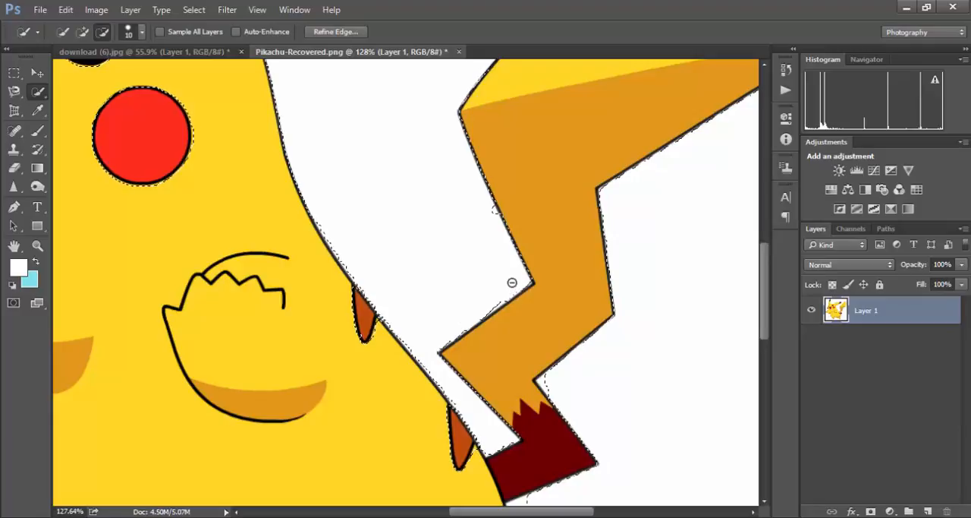
drag(491, 214, 500, 229)
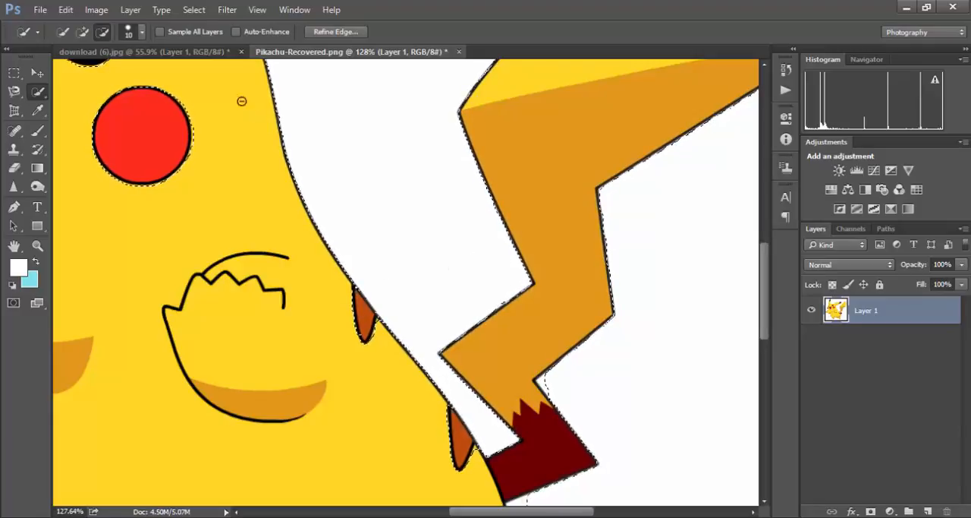
- Set the Quick Selection brush size to 6 px and subtract the leftover white areas around the tail base
click(137, 31)
drag(72, 74, 67, 74)
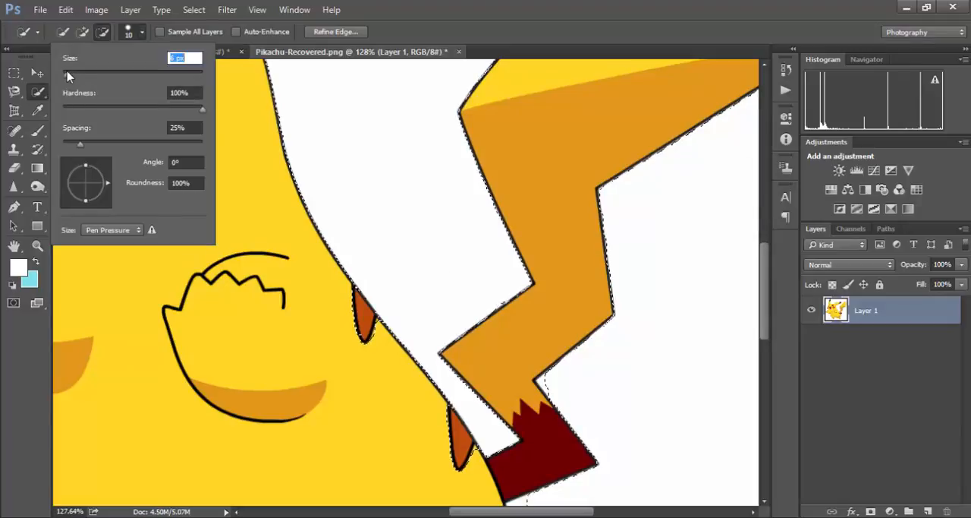
click(411, 173)
click(471, 217)
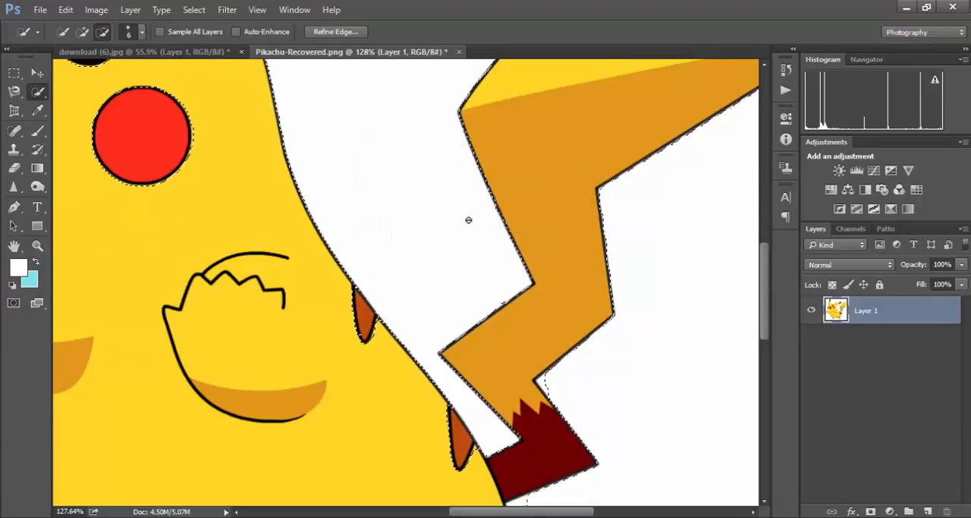
drag(471, 299, 462, 173)
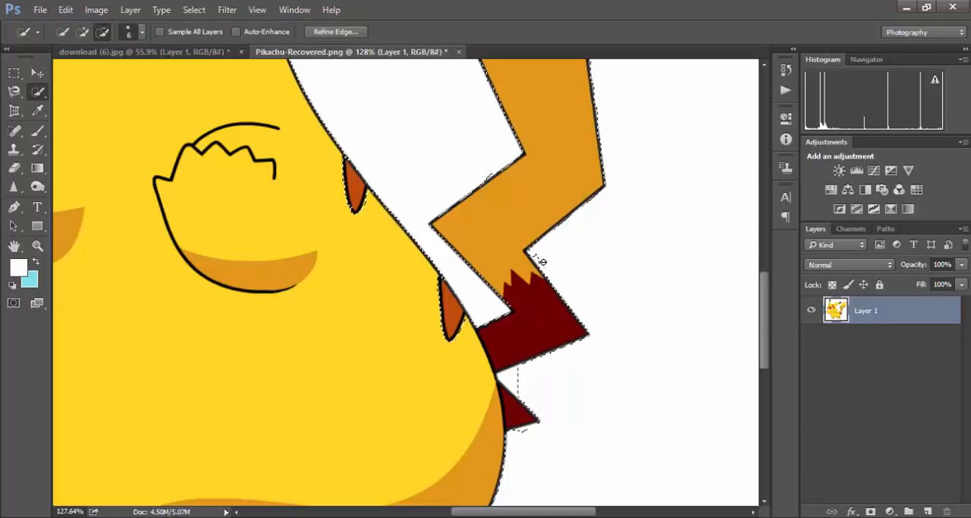
drag(543, 265, 503, 91)
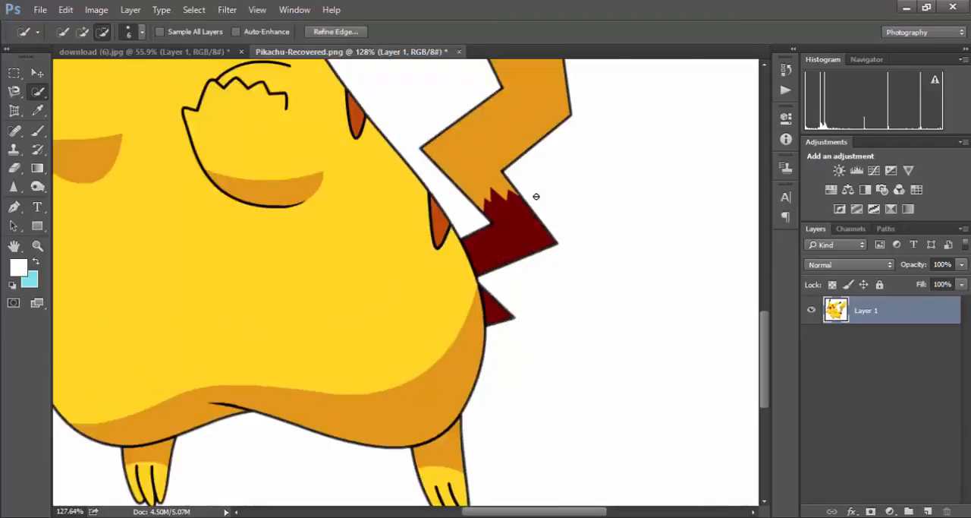
key(ctrl+0)
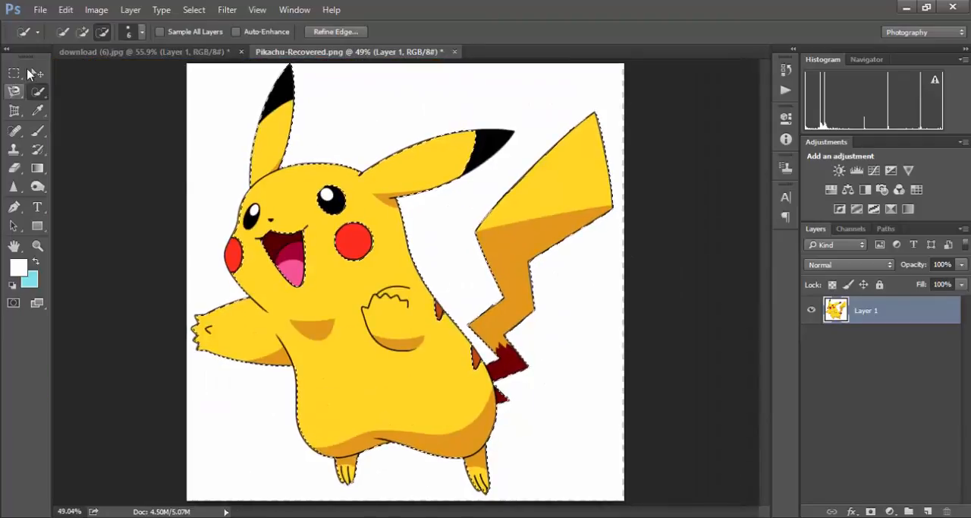
- Copy the selected Pikachu onto a new layer and toggle Layer 1's visibility to check the cutout
click(35, 73)
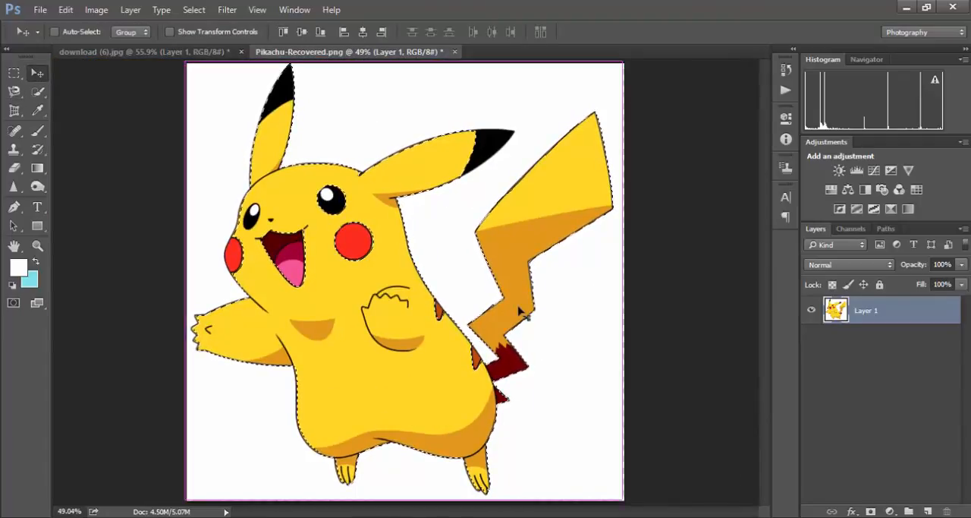
key(ctrl+j)
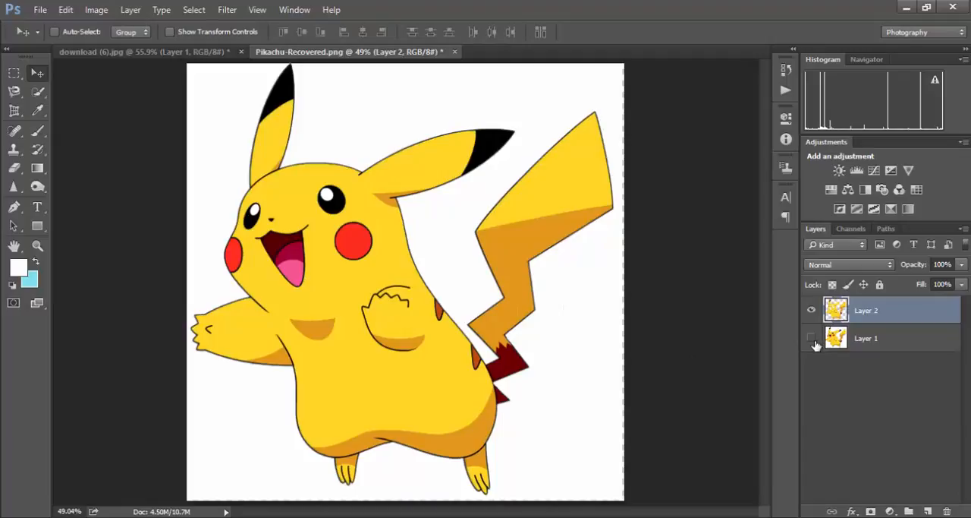
click(813, 339)
key(ctrl+alt+z)
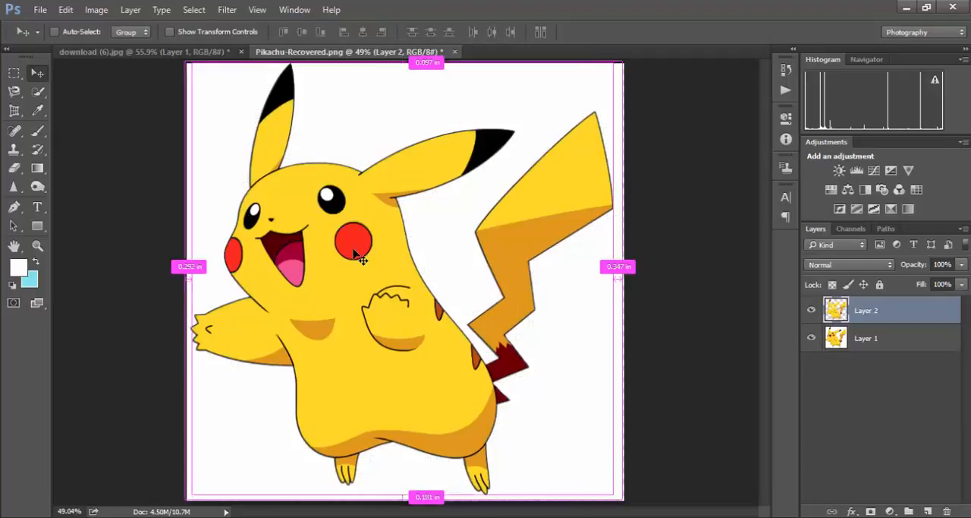
- Undo the Pikachu layer copy and add the missing eye, mouth and red cheek areas to the selection with the Quick Selection tool
key(ctrl+alt+z)
click(37, 91)
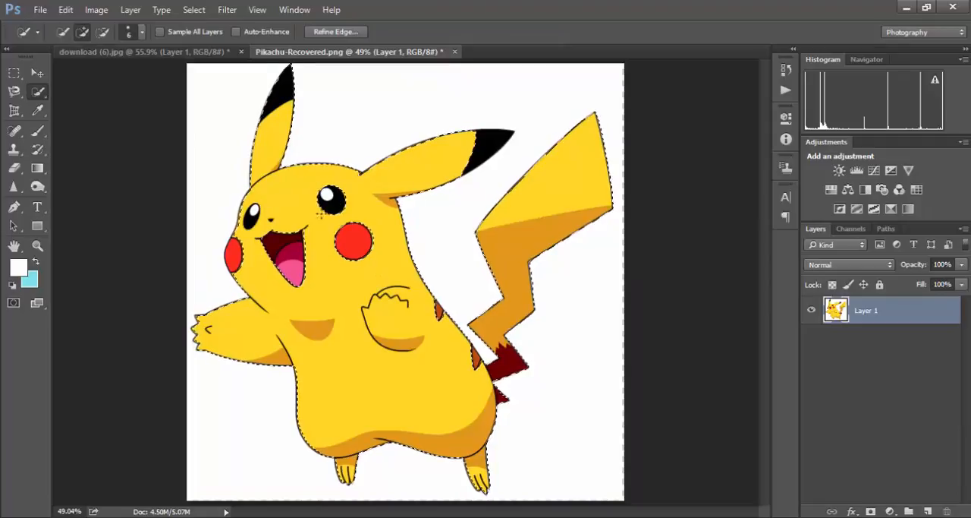
alt+click(345, 246)
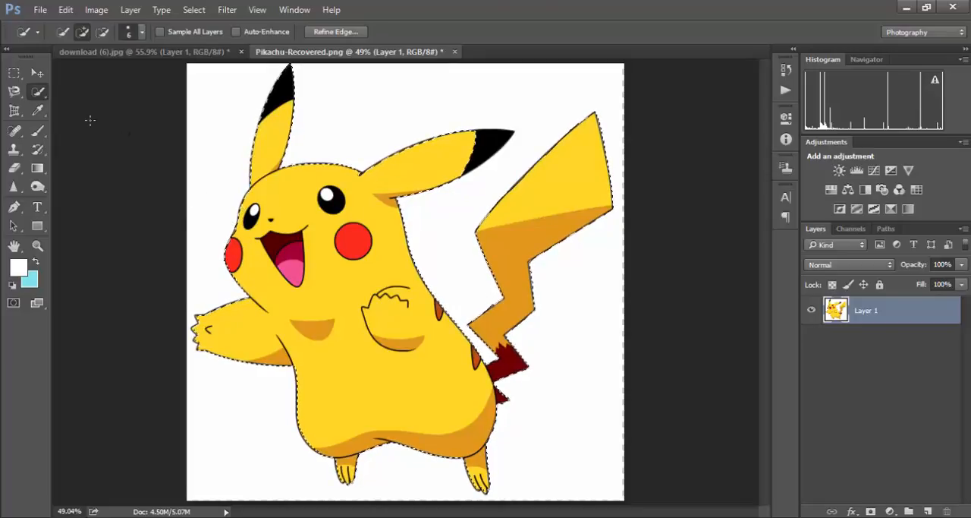
- Copy the completed Pikachu selection onto a new layer, then hide and show Layer 1 to check the cutout
click(37, 72)
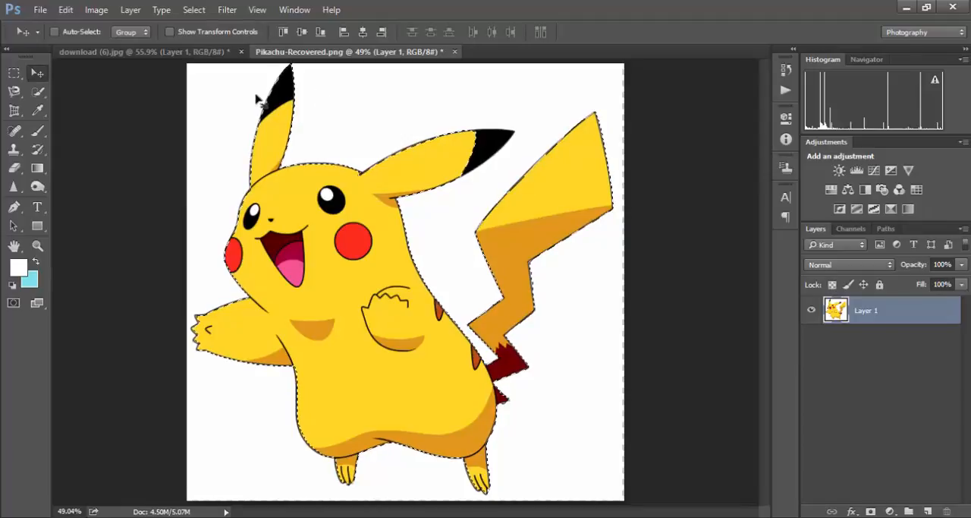
click(37, 92)
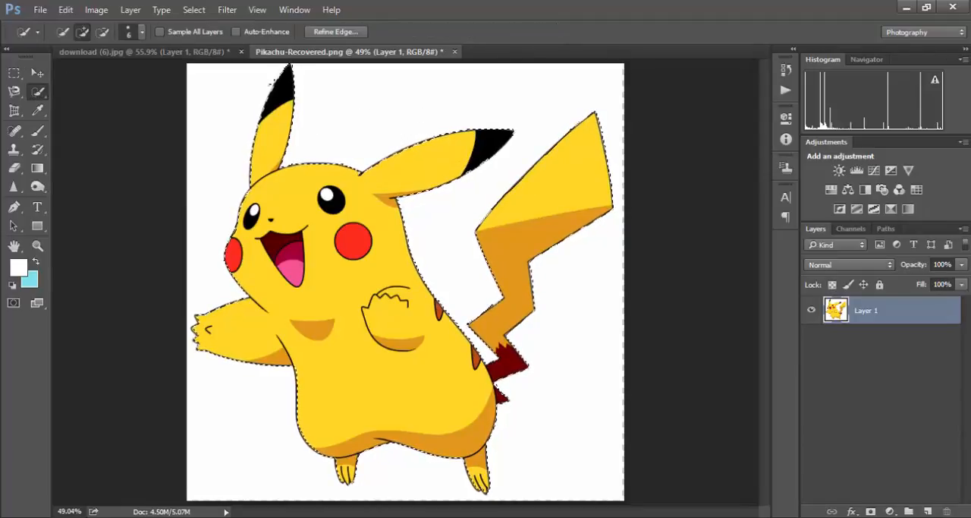
click(37, 72)
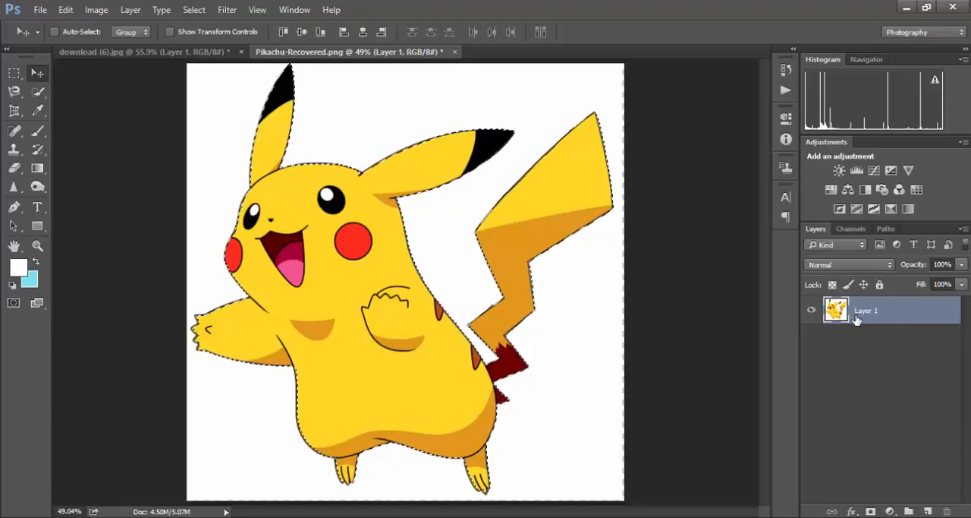
key(ctrl+j)
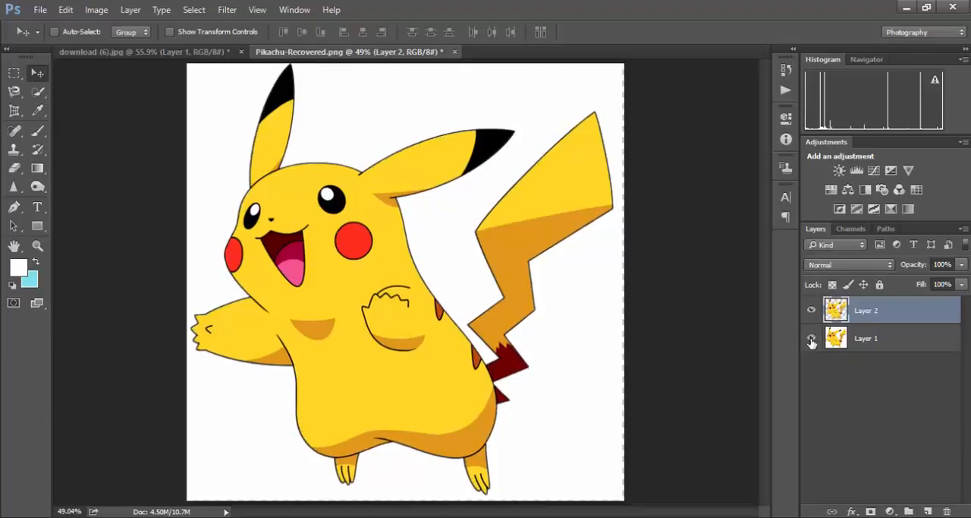
click(811, 338)
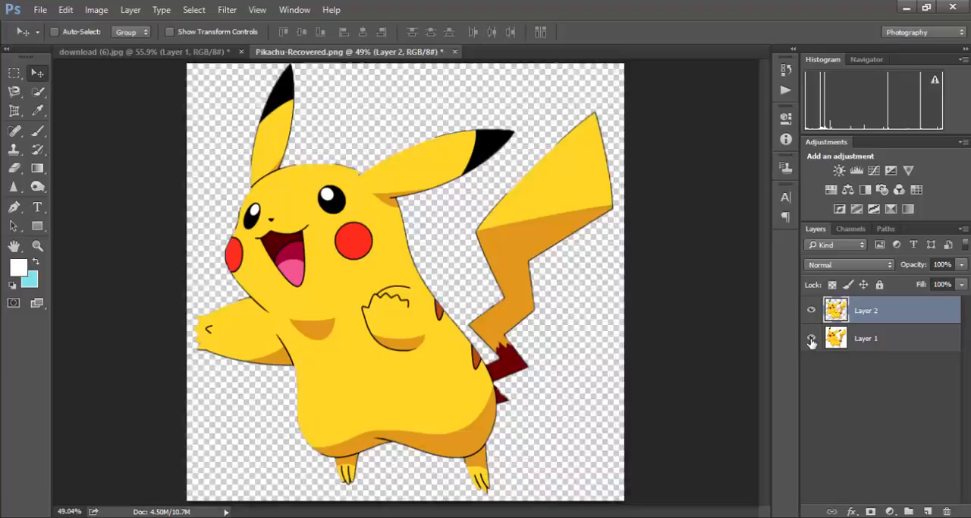
click(812, 339)
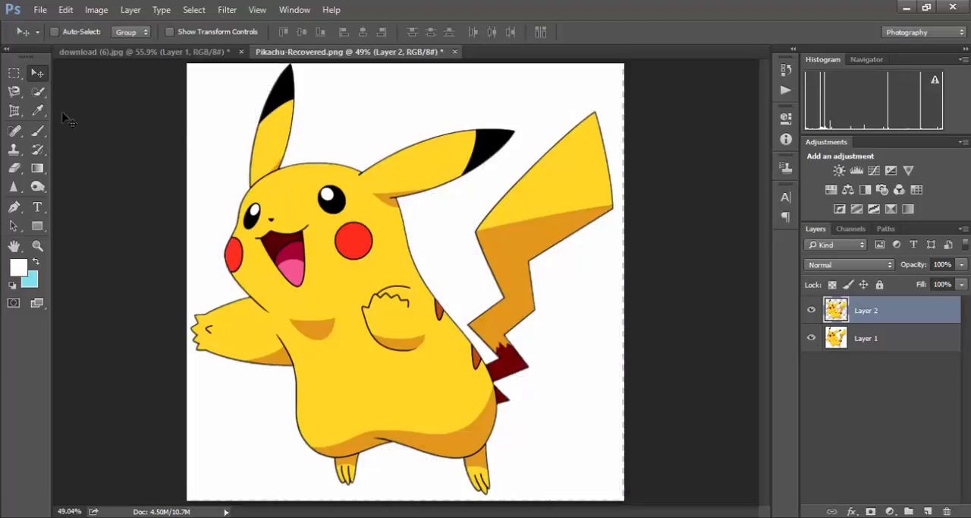
- Switch to the Magnetic Lasso tool
click(15, 92)
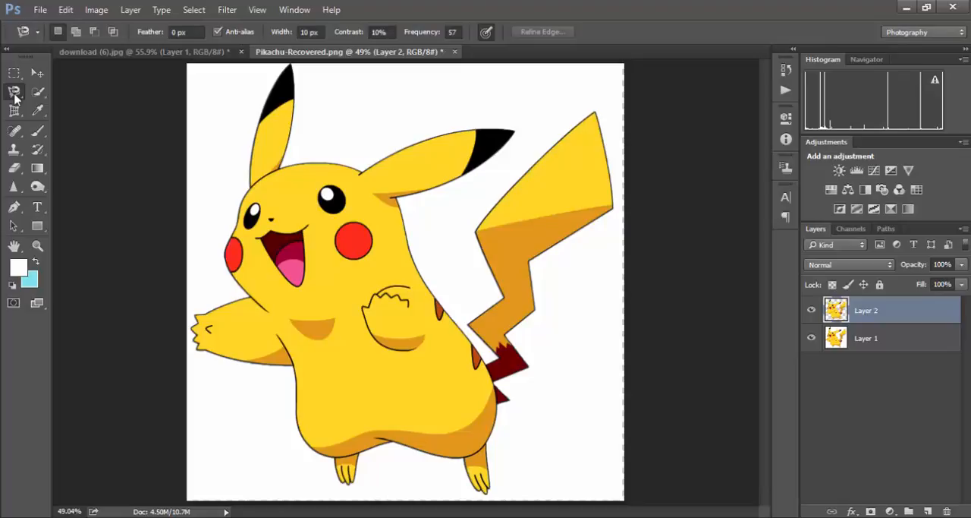